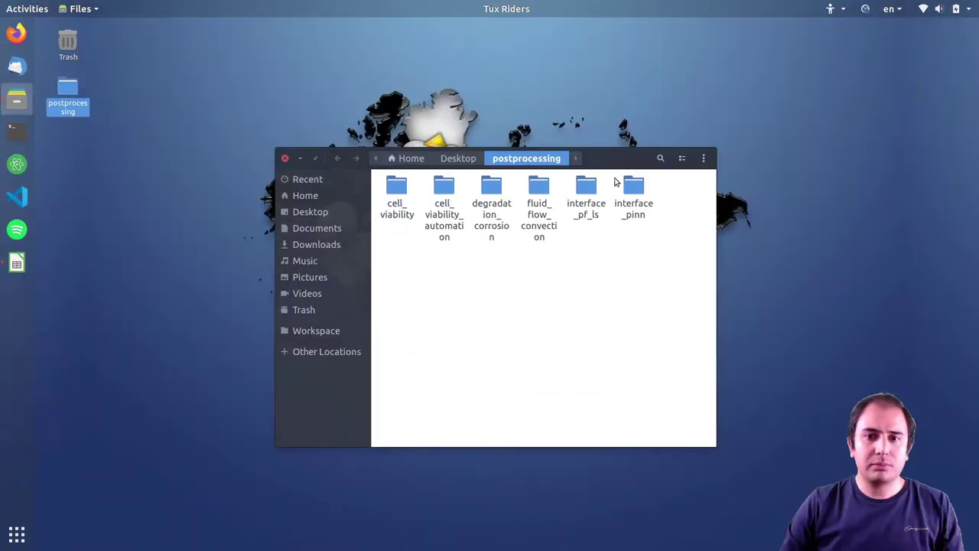
- Open the degradation_corrosion folder to list the files folder, deg.png, phi-1.mp4 and phi-2.mp4
{"action": "left_click_drag", "start_coordinate": [601, 157], "coordinate": [539, 108]}
{"action": "double_click", "coordinate": [429, 149]}
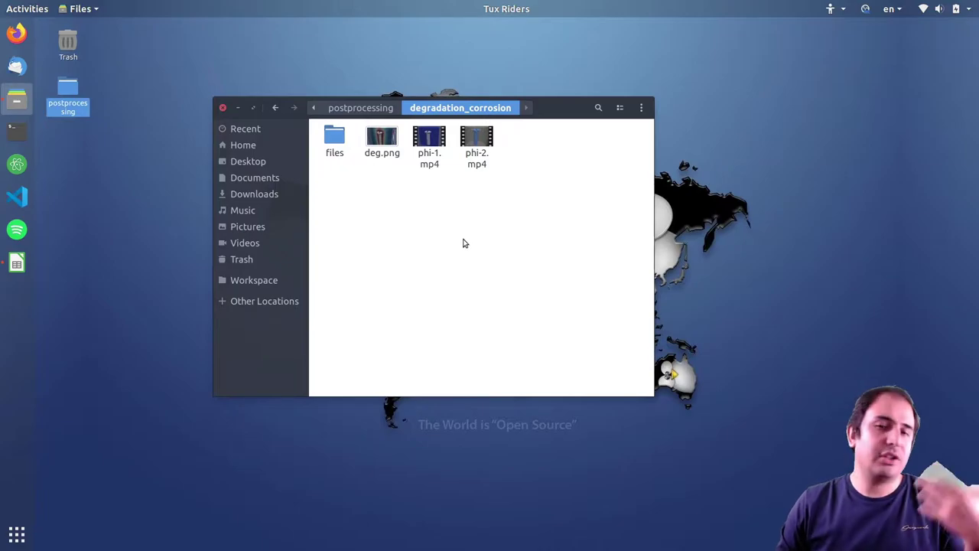
- View deg.png, the Mg concentration render of the screw, in Image Viewer
{"action": "double_click", "coordinate": [382, 141]}
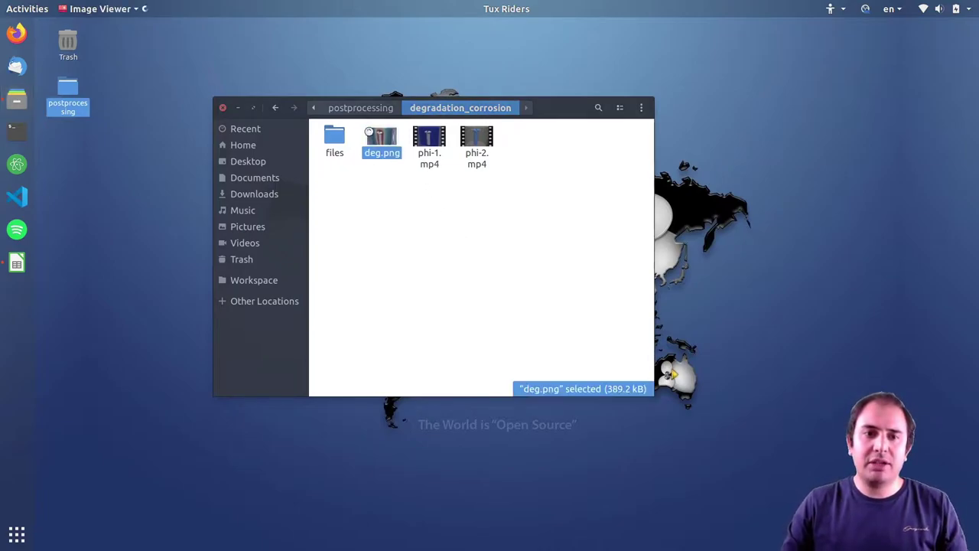
{"action": "left_click_drag", "start_coordinate": [413, 55], "coordinate": [400, 54]}
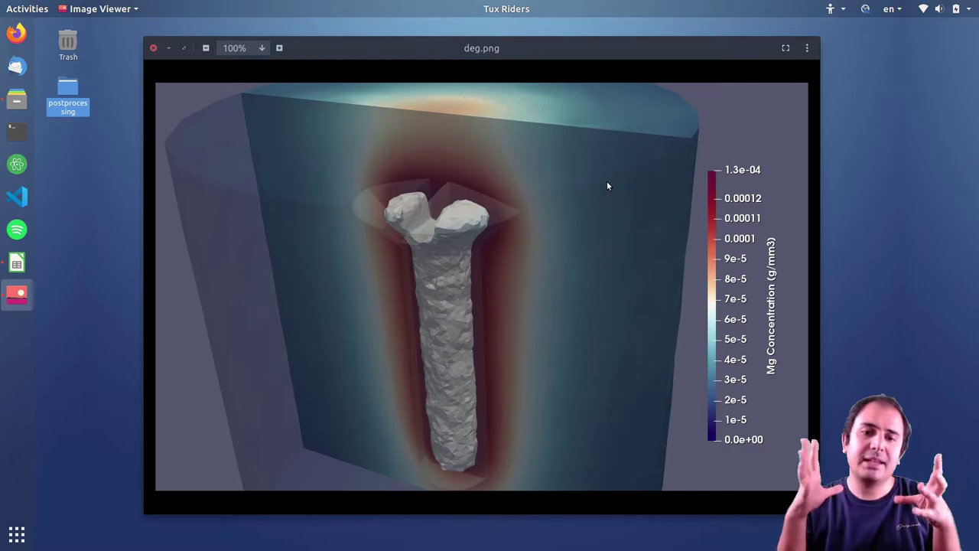
- Close deg.png, then play phi-1.mp4 in Videos and pause it at 0:04
{"action": "left_click", "coordinate": [153, 45]}
{"action": "double_click", "coordinate": [430, 140]}
{"action": "left_click_drag", "start_coordinate": [361, 46], "coordinate": [456, 78]}
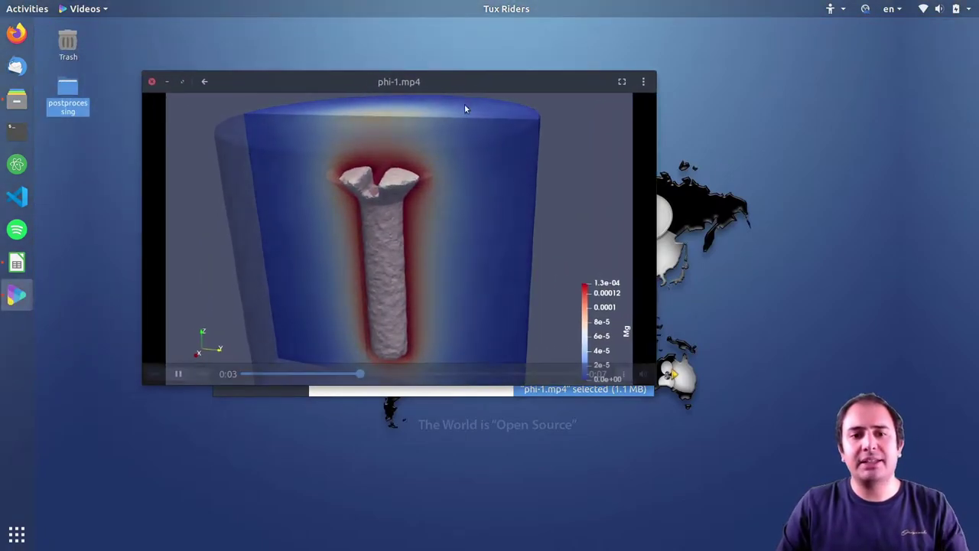
{"action": "left_click", "coordinate": [177, 373]}
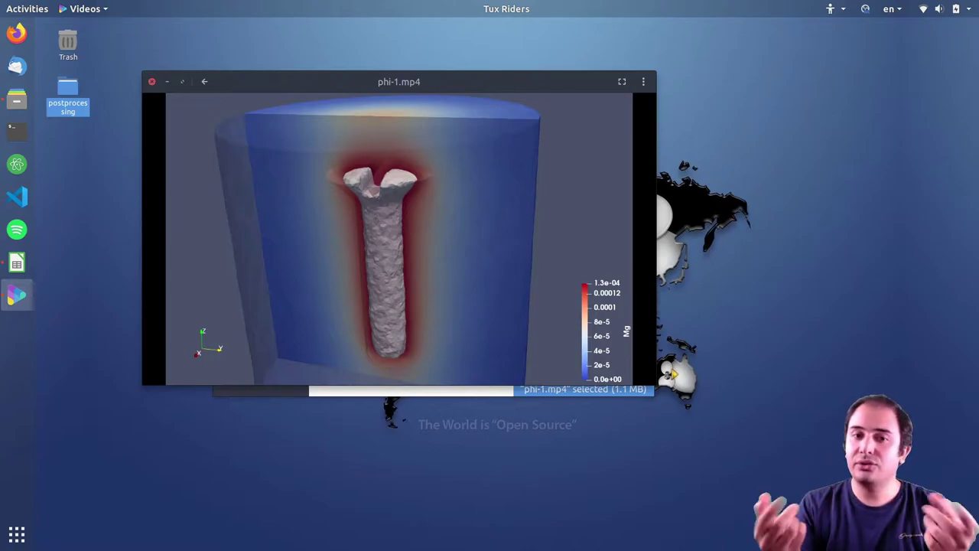
{"action": "mouse_move", "coordinate": [344, 192]}
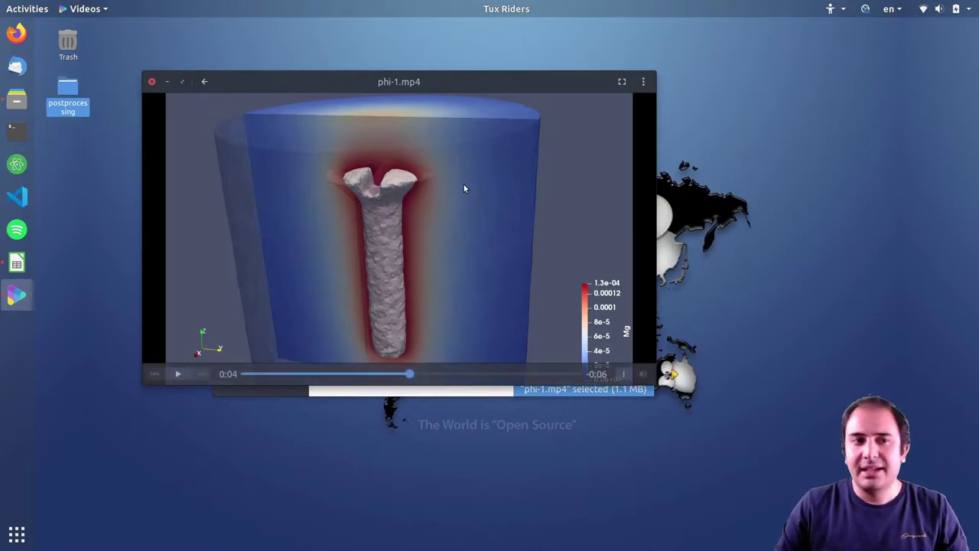
{"action": "left_click", "coordinate": [152, 82]}
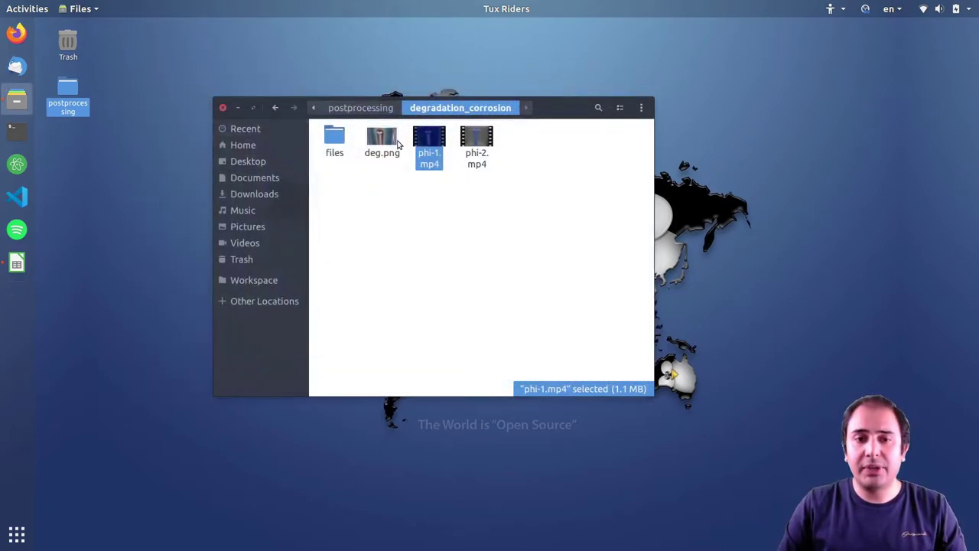
{"action": "double_click", "coordinate": [478, 139]}
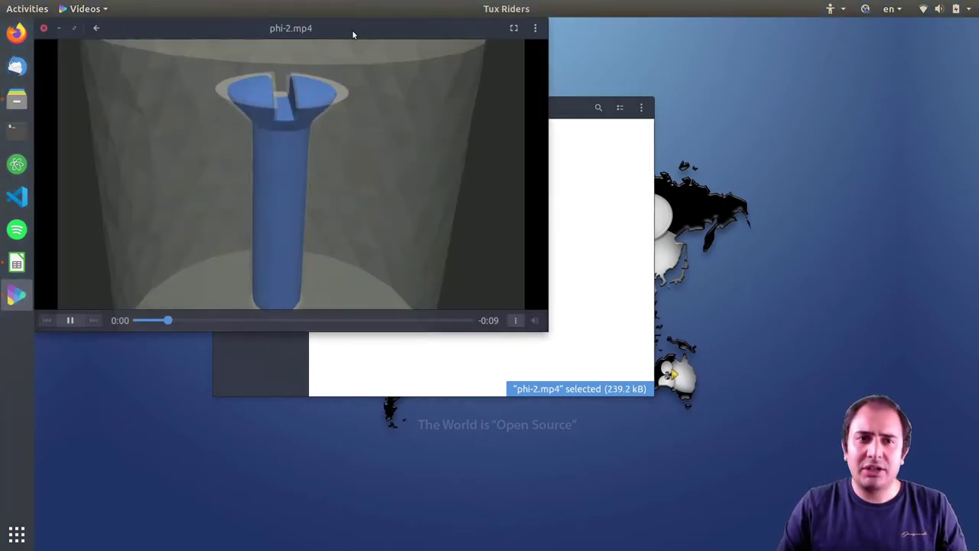
{"action": "left_click_drag", "start_coordinate": [352, 30], "coordinate": [444, 77]}
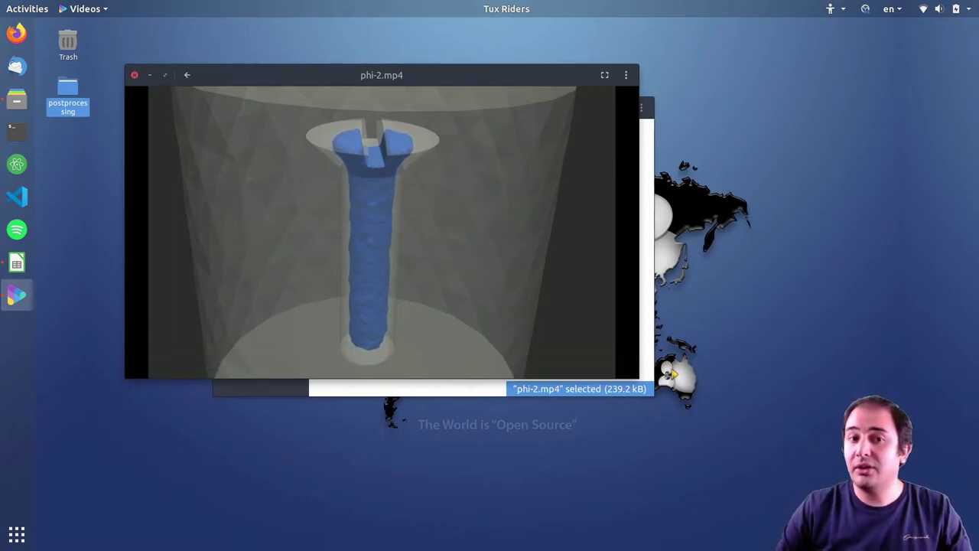
{"action": "left_click", "coordinate": [134, 75]}
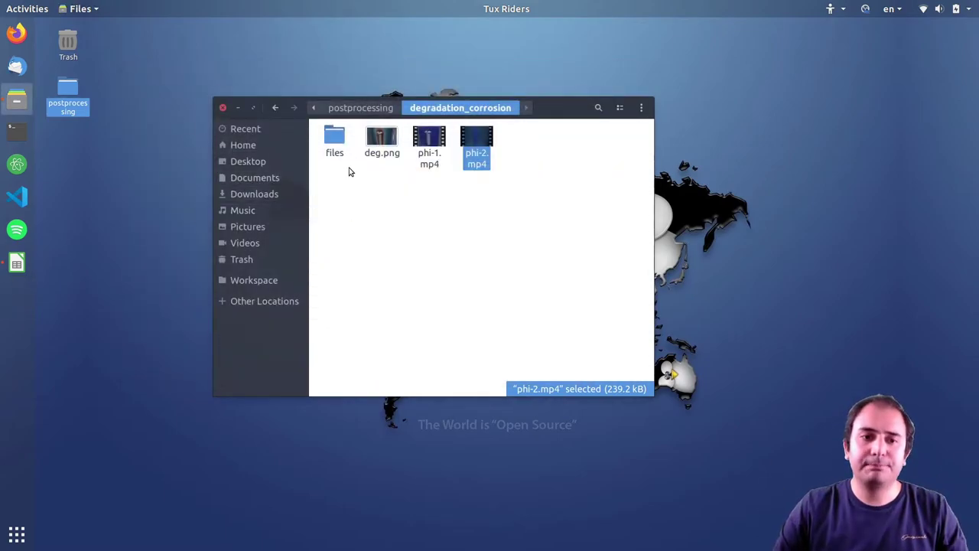
- Check the output-*.vtk files, then launch ParaView 5.7.0 by running paraview in a terminal
{"action": "double_click", "coordinate": [335, 143]}
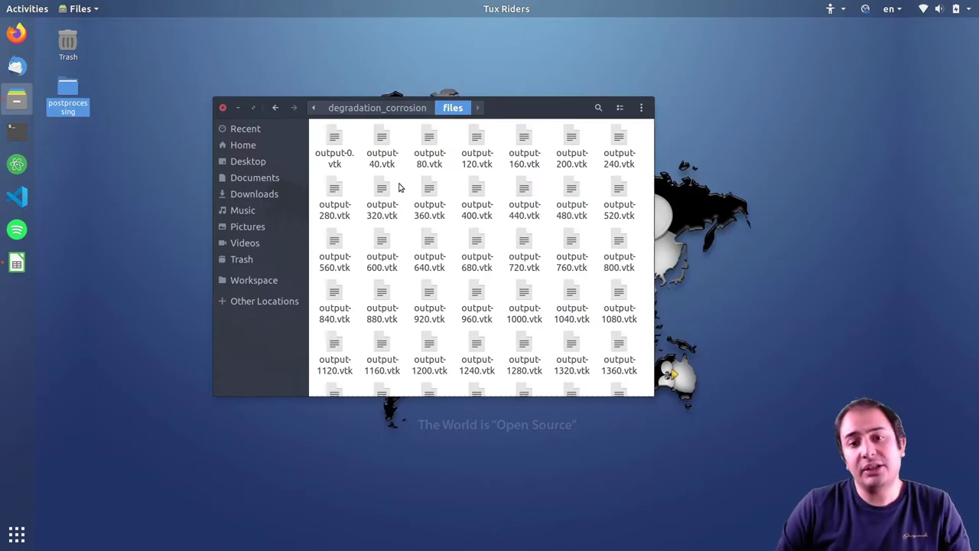
{"action": "left_click", "coordinate": [159, 209]}
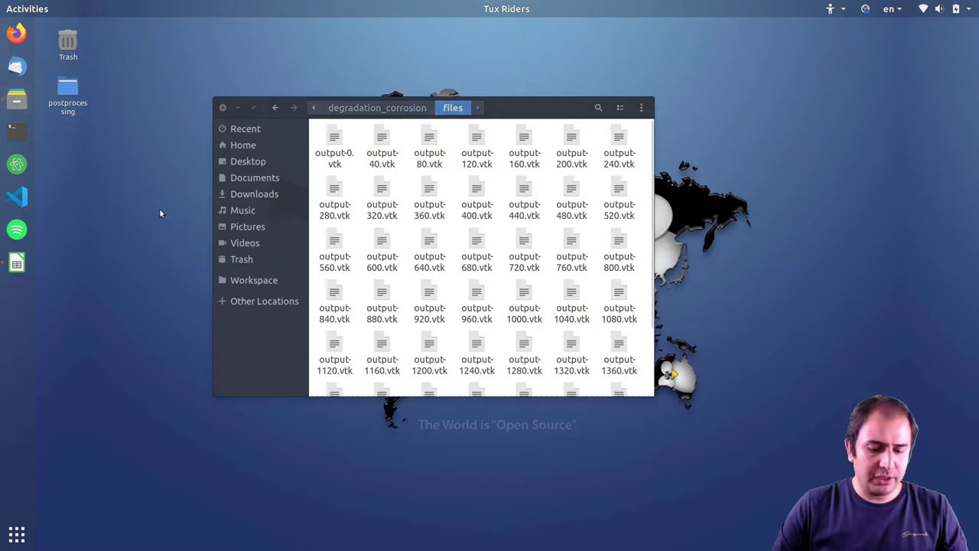
{"action": "key", "text": "ctrl+alt+t"}
{"action": "type", "text": "par"}
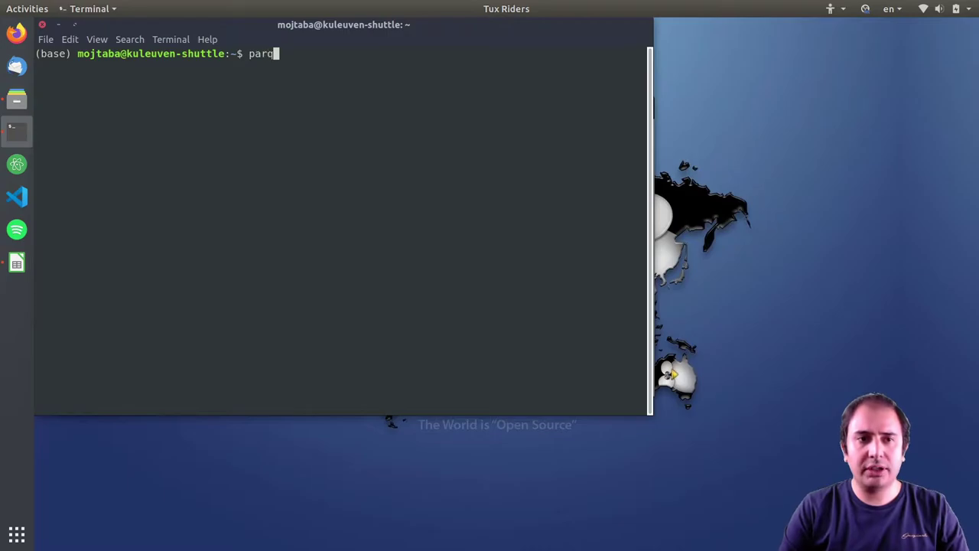
{"action": "type", "text": "aview"}
{"action": "key", "text": "Return"}
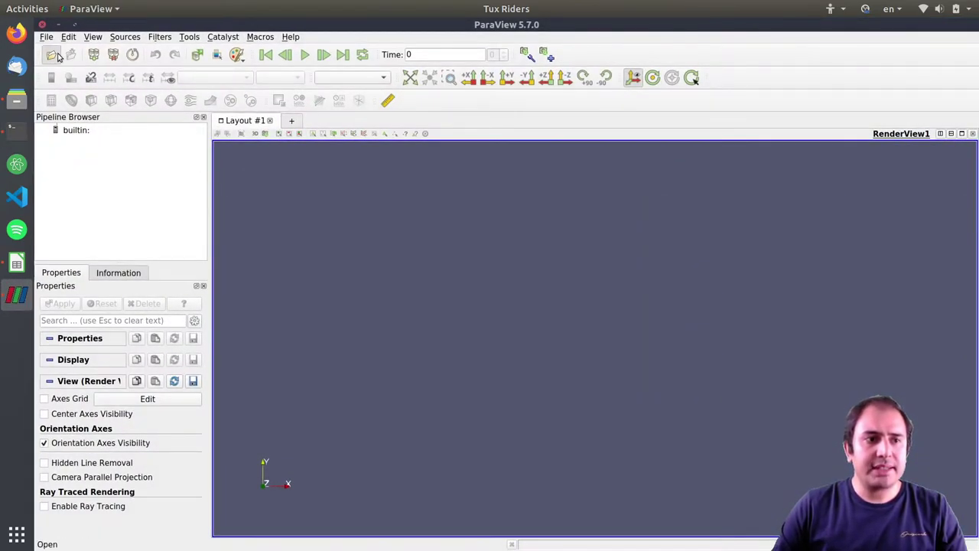
- Load and apply the output-*.vtk series from Desktop/postprocessing/degradation_corrosion/files
{"action": "left_click", "coordinate": [51, 54]}
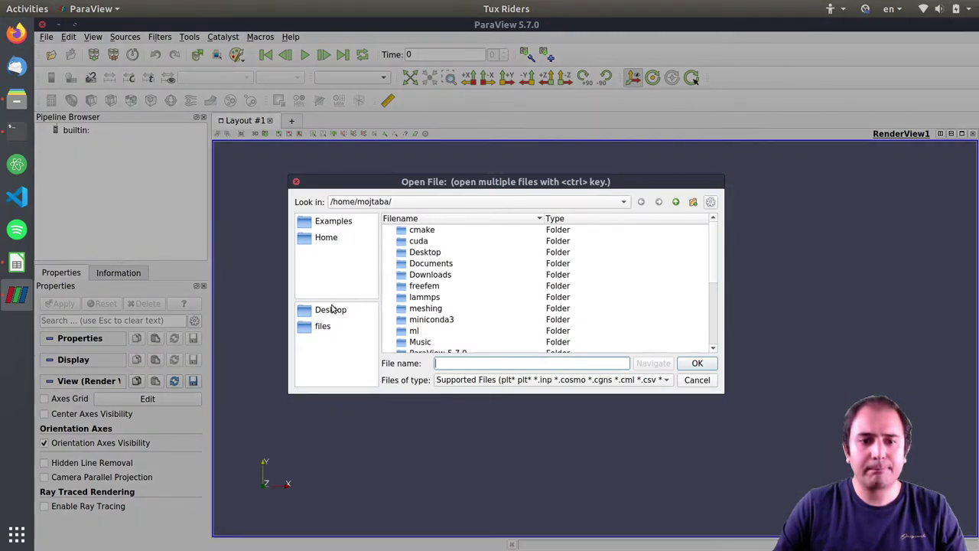
{"action": "left_click", "coordinate": [331, 310]}
{"action": "double_click", "coordinate": [429, 232]}
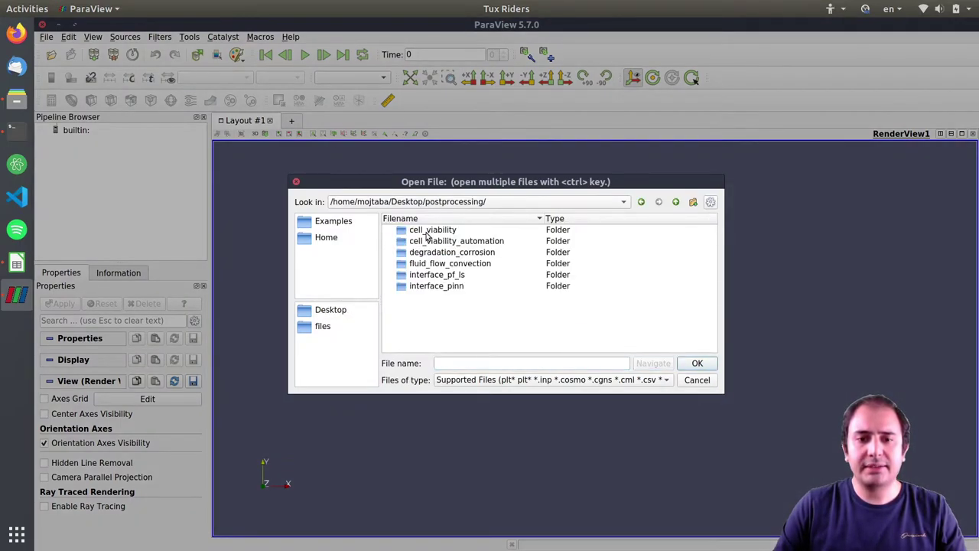
{"action": "double_click", "coordinate": [447, 252]}
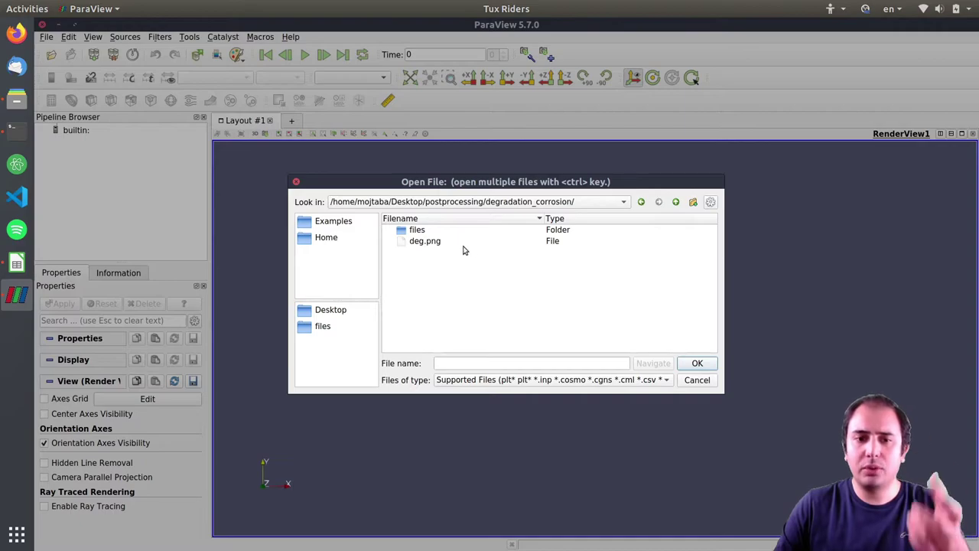
{"action": "double_click", "coordinate": [417, 230]}
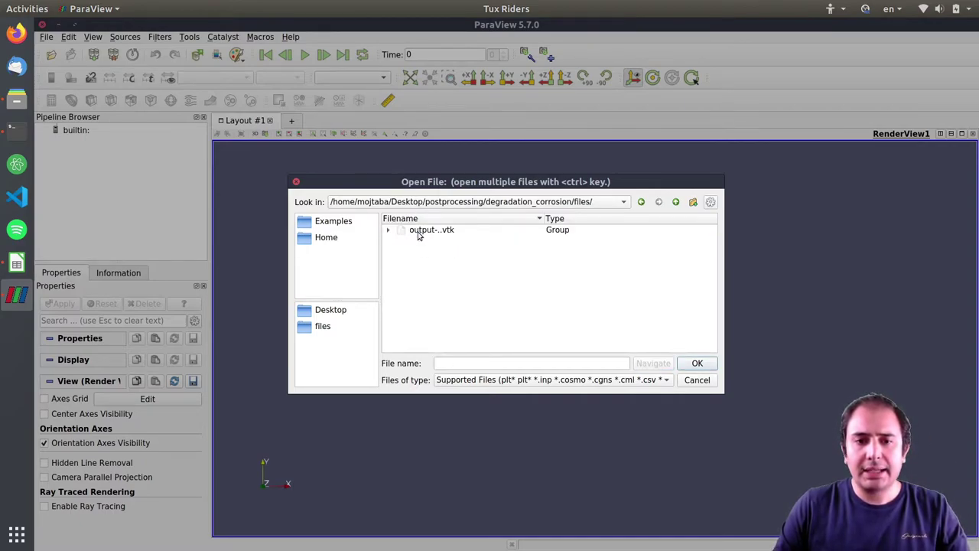
{"action": "left_click", "coordinate": [423, 234]}
{"action": "left_click", "coordinate": [388, 230]}
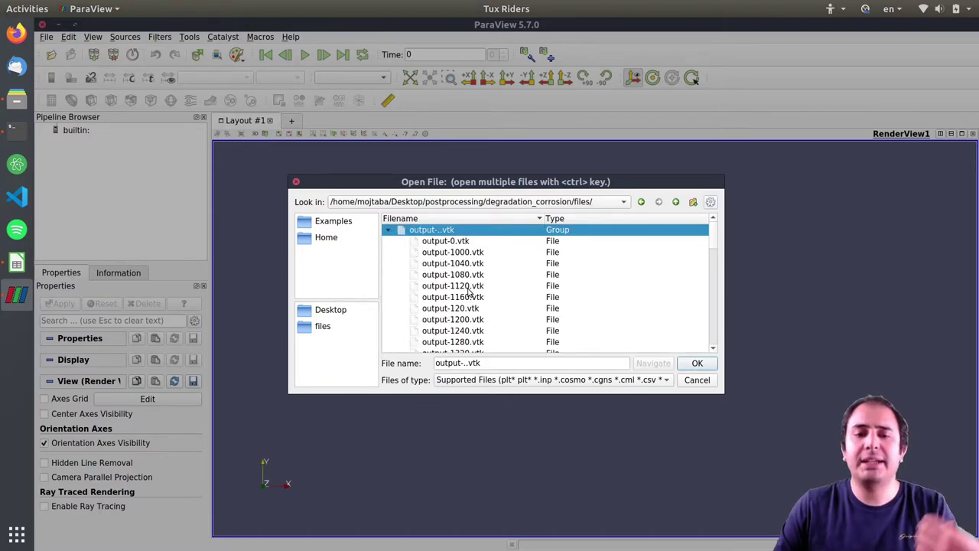
{"action": "left_click", "coordinate": [687, 362]}
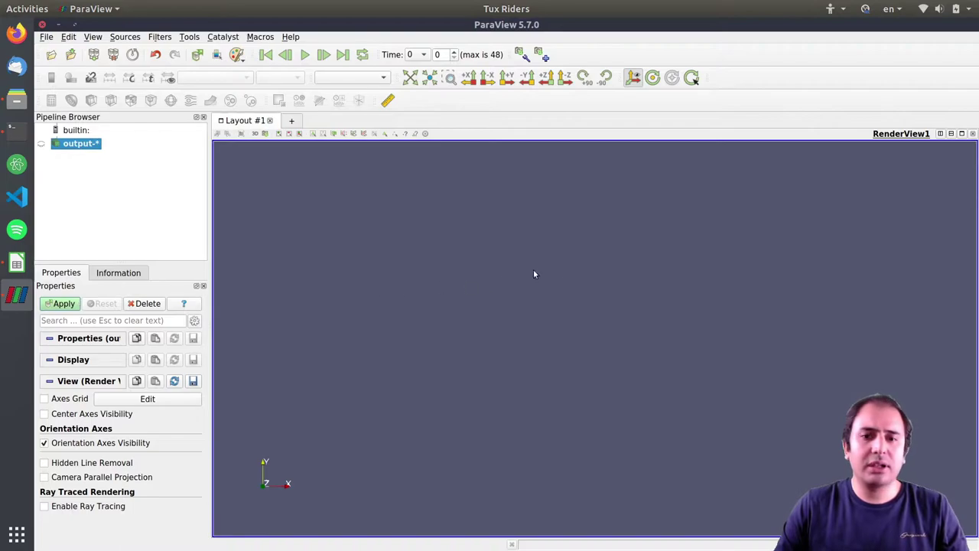
{"action": "mouse_move", "coordinate": [564, 277]}
{"action": "left_mouse_down"}
{"action": "mouse_move", "coordinate": [586, 329]}
{"action": "mouse_move", "coordinate": [579, 280]}
{"action": "mouse_move", "coordinate": [599, 286]}
{"action": "mouse_move", "coordinate": [575, 273]}
{"action": "left_mouse_up"}
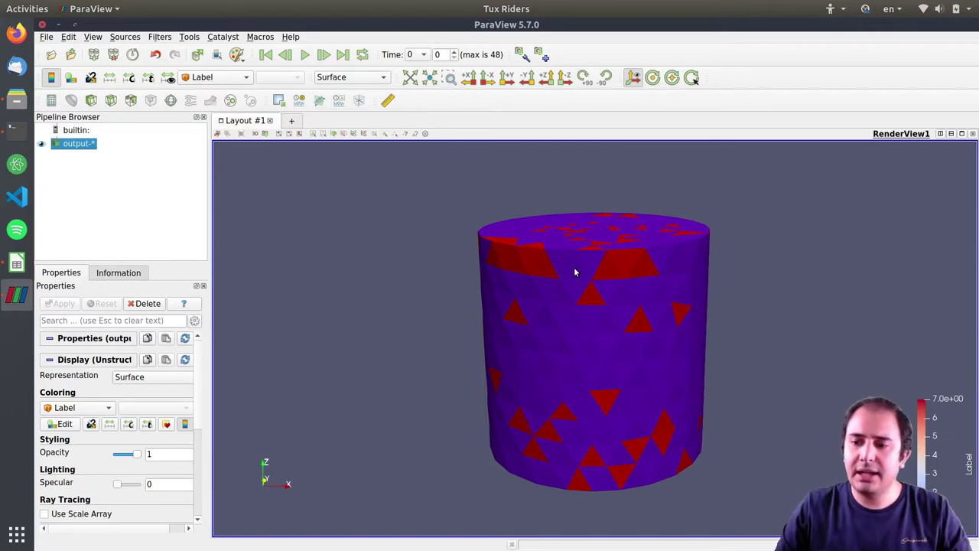
- Try Surface With Edges on the Label-coloured cylinder, then revert to plain Surface
{"action": "left_click", "coordinate": [222, 77]}
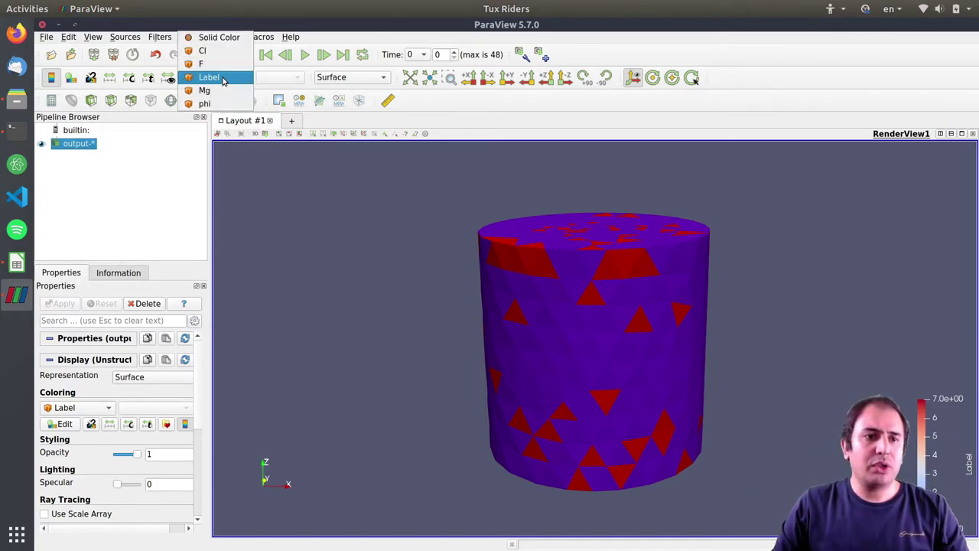
{"action": "left_click", "coordinate": [470, 271]}
{"action": "left_click", "coordinate": [340, 77]}
{"action": "left_click", "coordinate": [374, 102]}
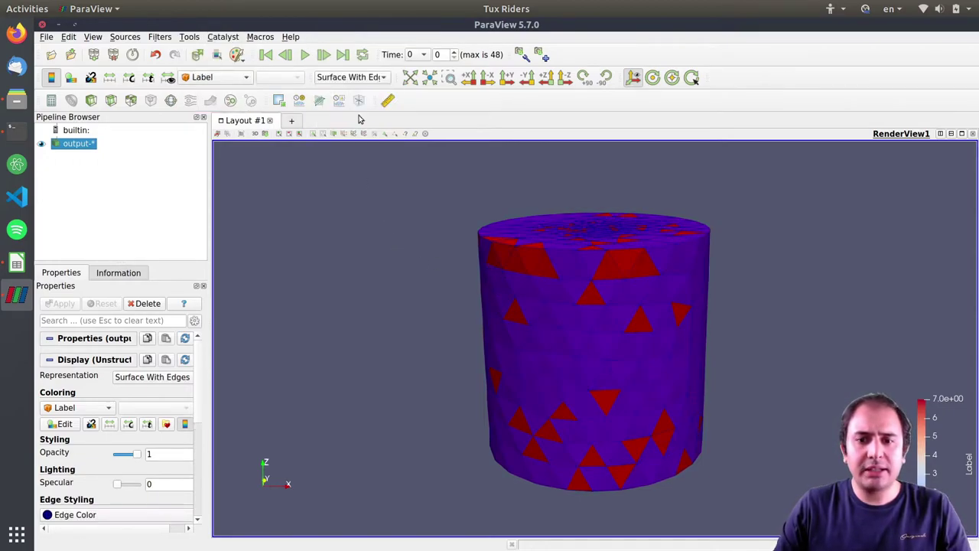
{"action": "mouse_move", "coordinate": [581, 298]}
{"action": "left_mouse_down"}
{"action": "mouse_move", "coordinate": [584, 321]}
{"action": "mouse_move", "coordinate": [584, 281]}
{"action": "left_mouse_up"}
{"action": "left_click", "coordinate": [350, 77]}
{"action": "left_click", "coordinate": [338, 91]}
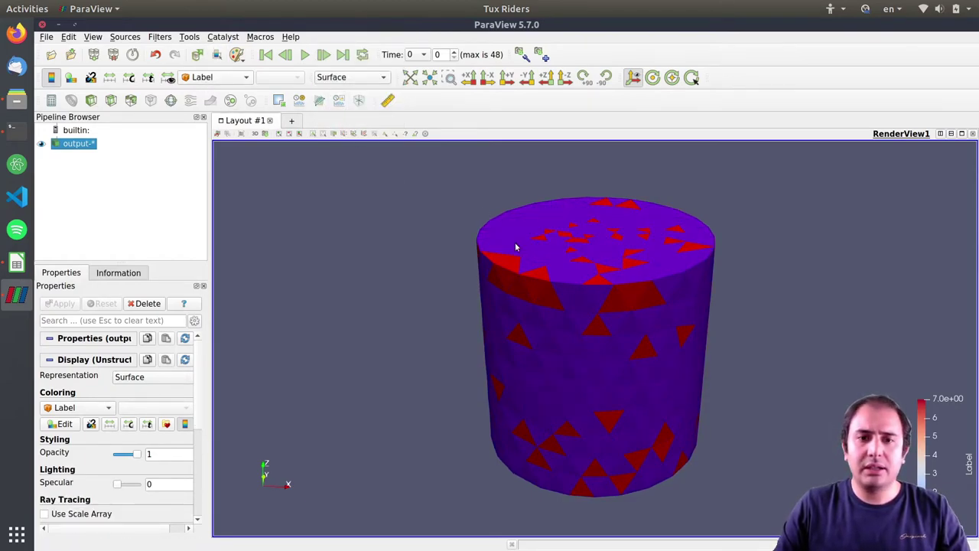
{"action": "left_click_drag", "start_coordinate": [516, 251], "coordinate": [586, 313]}
{"action": "left_click", "coordinate": [218, 77]}
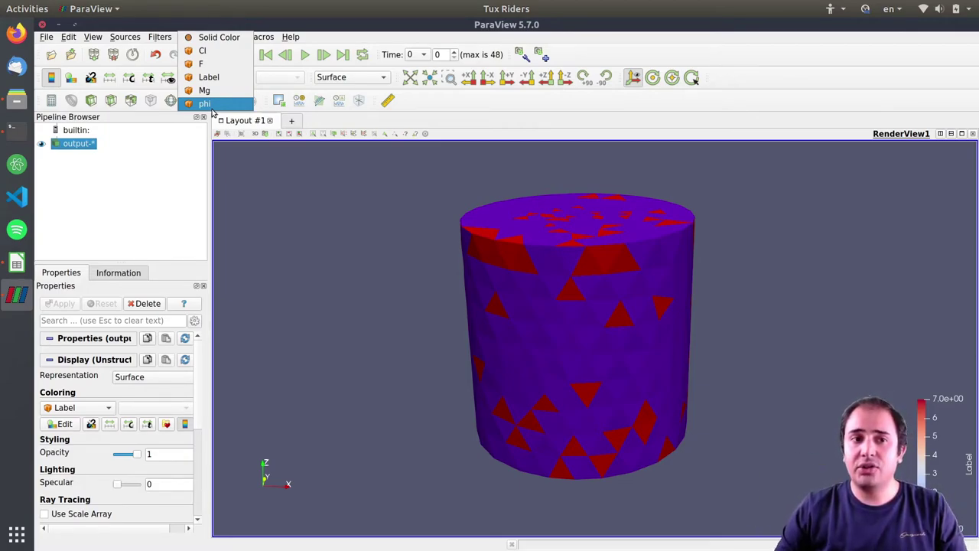
- Colour the cylinder by phi, inspect it from several sides, and bring up Files
{"action": "left_click", "coordinate": [206, 104]}
{"action": "left_click_drag", "start_coordinate": [527, 328], "coordinate": [551, 327]}
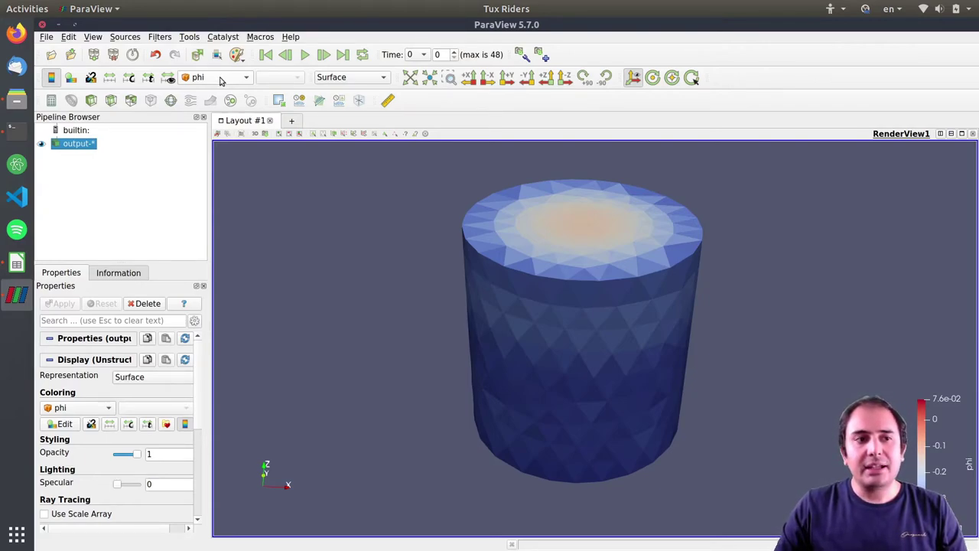
{"action": "left_click", "coordinate": [17, 100]}
{"action": "left_click", "coordinate": [380, 108]}
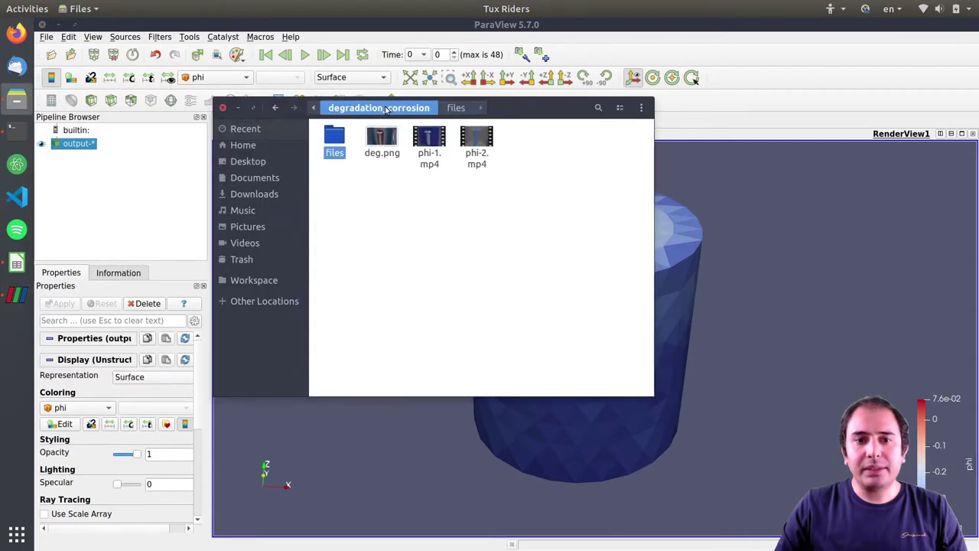
{"action": "double_click", "coordinate": [429, 140]}
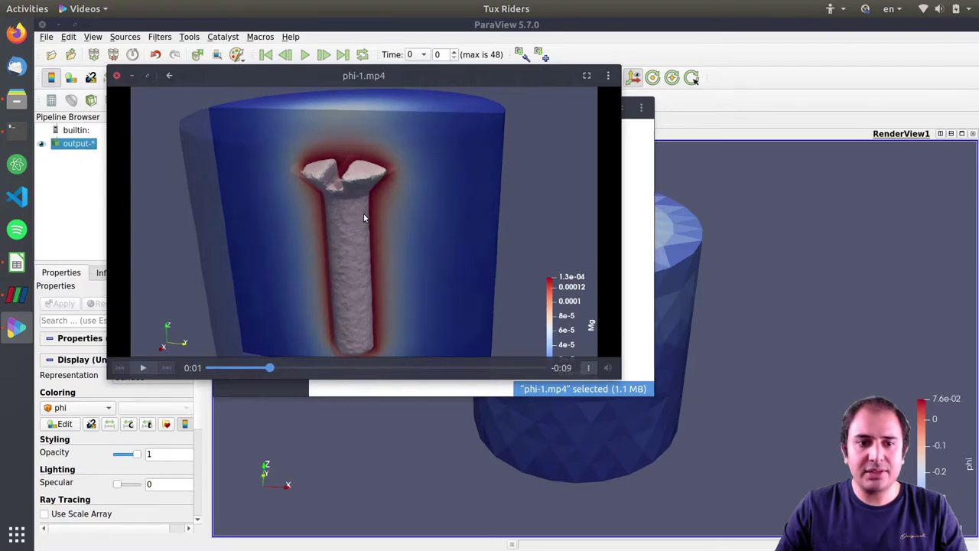
{"action": "left_click", "coordinate": [364, 213]}
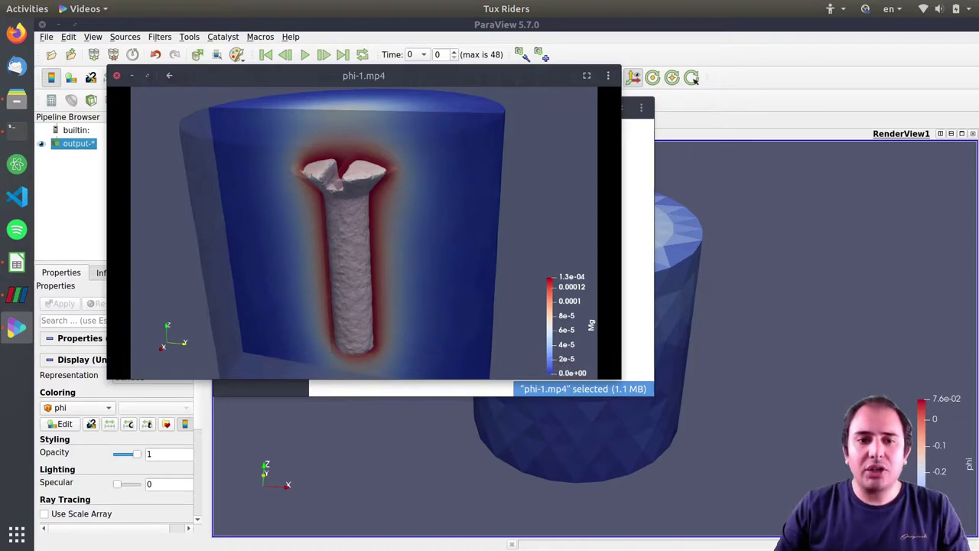
{"action": "mouse_move", "coordinate": [317, 206]}
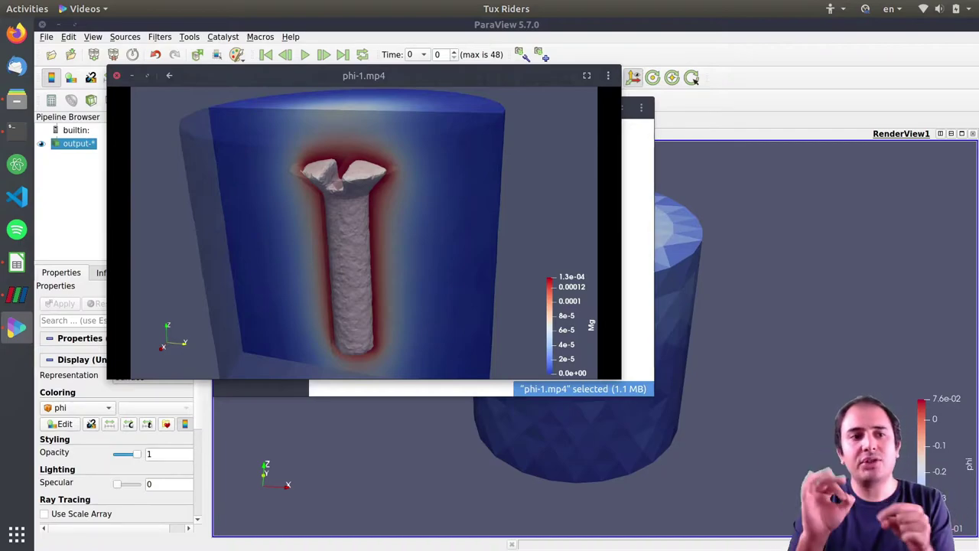
{"action": "mouse_move", "coordinate": [296, 220]}
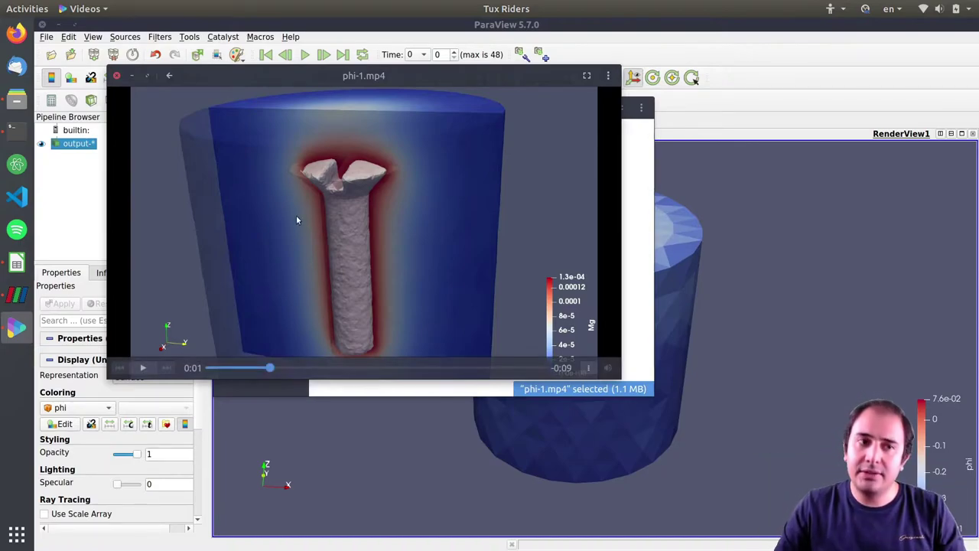
{"action": "left_click", "coordinate": [116, 78]}
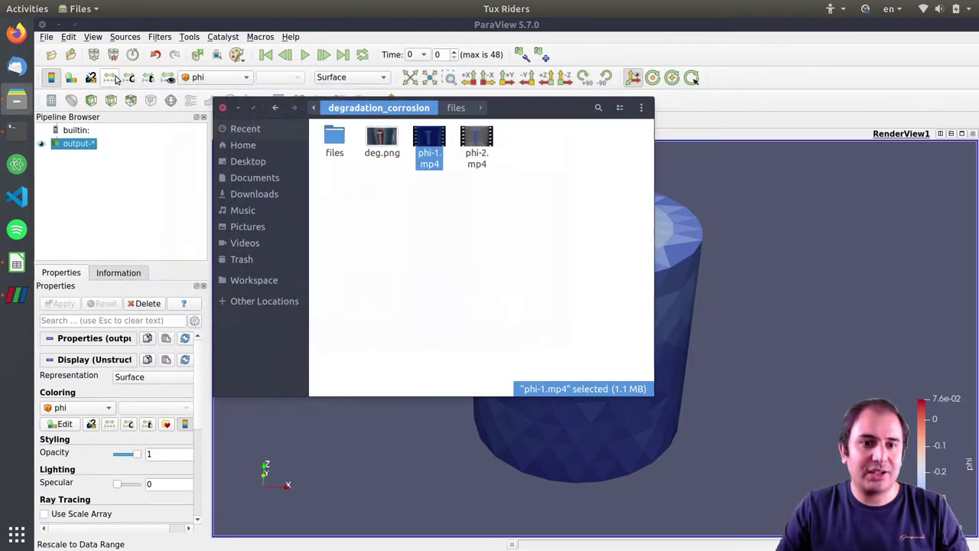
- Apply a Clip1 plane clip to the output-* data with the plane widget hidden
{"action": "left_click", "coordinate": [710, 116]}
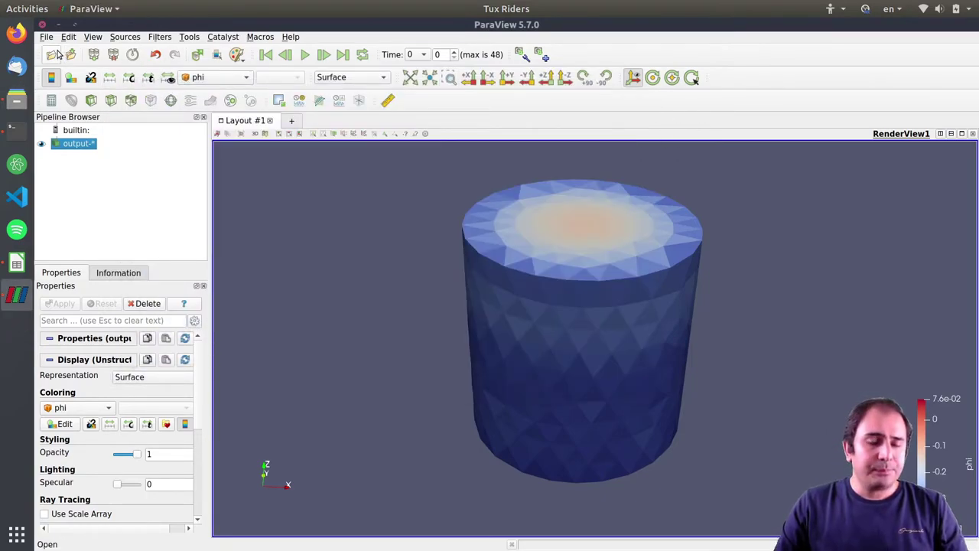
{"action": "left_click_drag", "start_coordinate": [481, 291], "coordinate": [531, 286]}
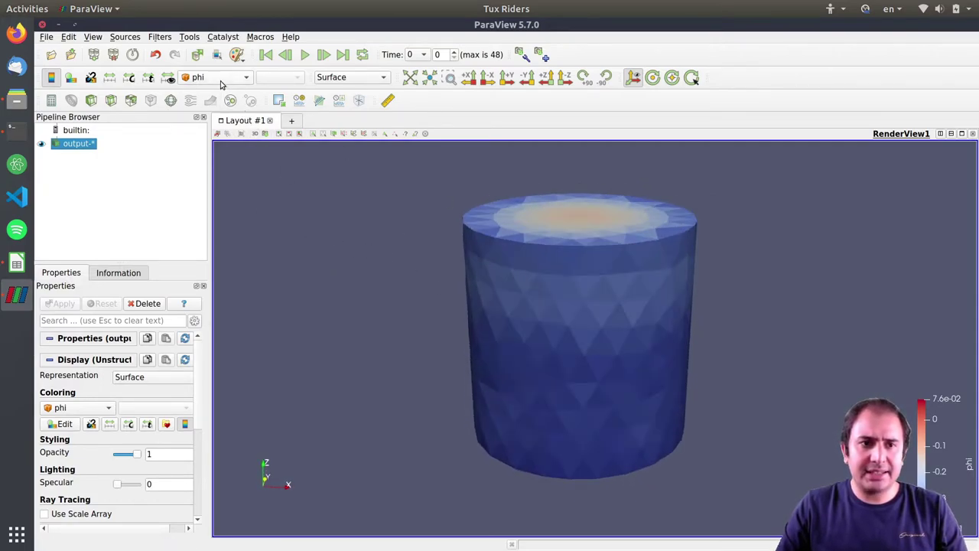
{"action": "left_click", "coordinate": [91, 101]}
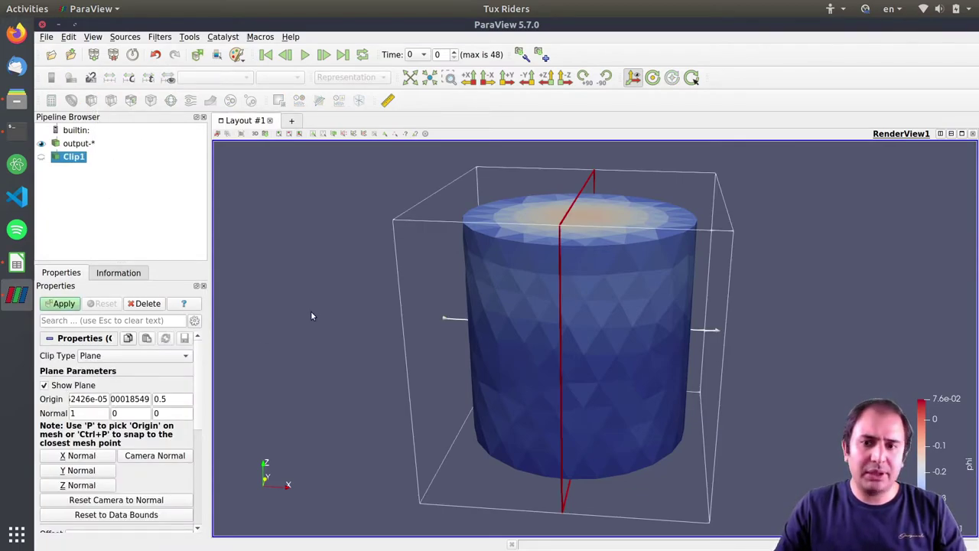
{"action": "left_click_drag", "start_coordinate": [312, 312], "coordinate": [280, 299]}
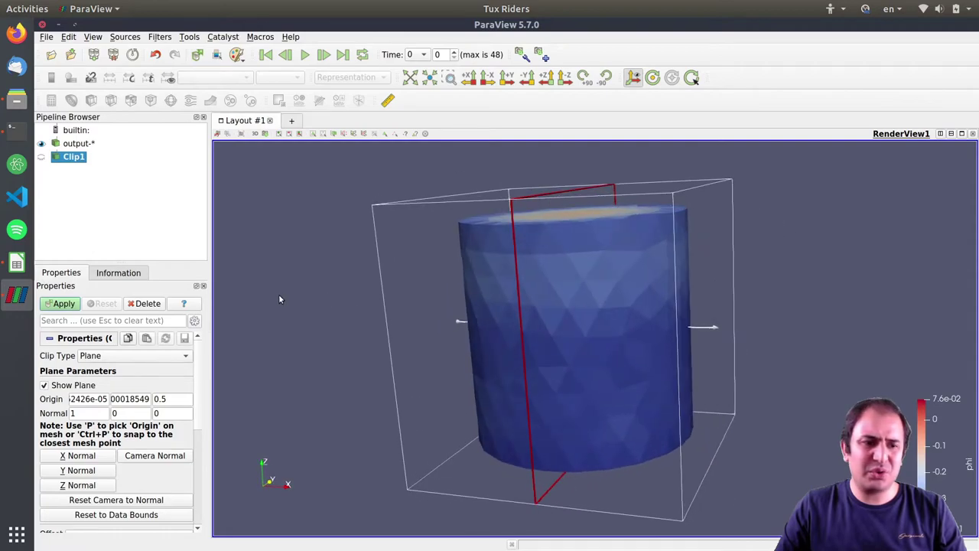
{"action": "left_click", "coordinate": [68, 387]}
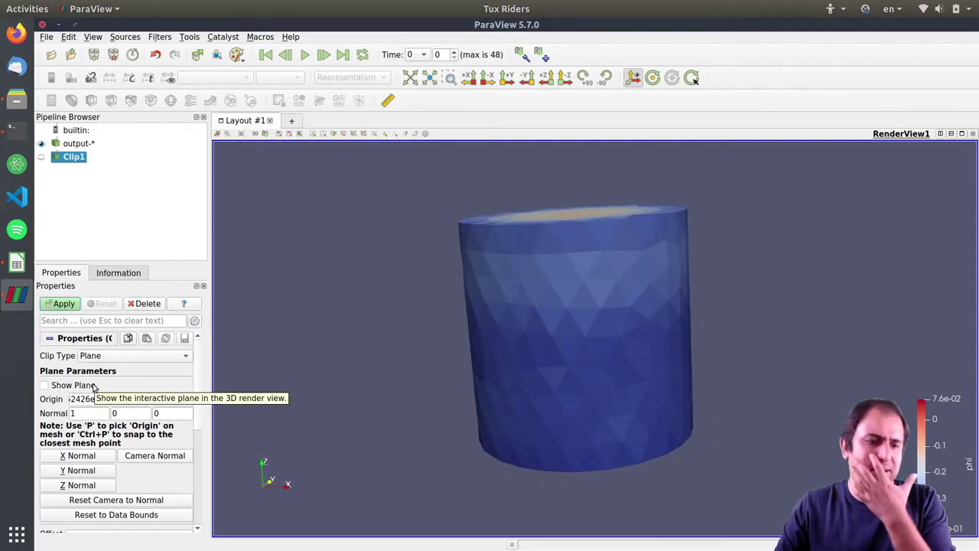
{"action": "left_click_drag", "start_coordinate": [399, 311], "coordinate": [404, 291]}
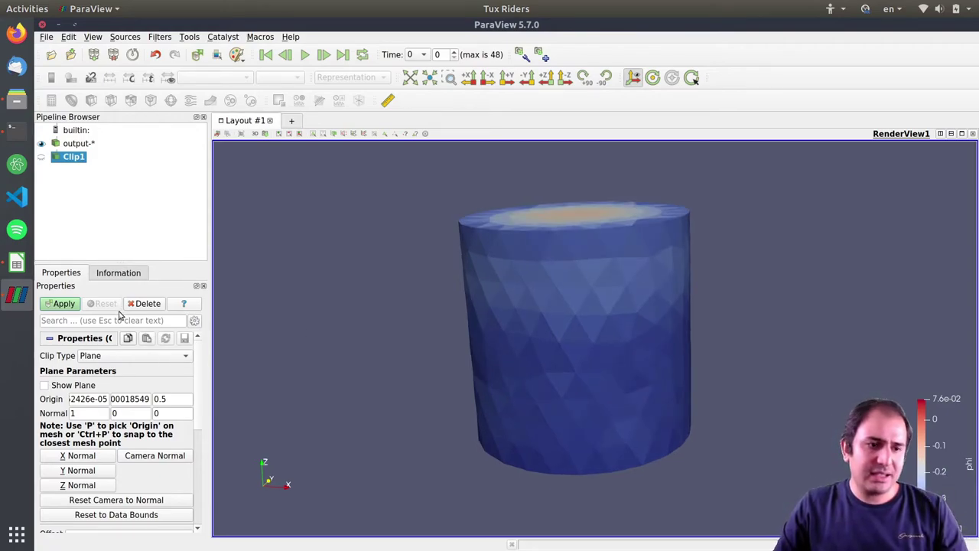
{"action": "left_click", "coordinate": [63, 303]}
{"action": "left_click_drag", "start_coordinate": [550, 321], "coordinate": [391, 319]}
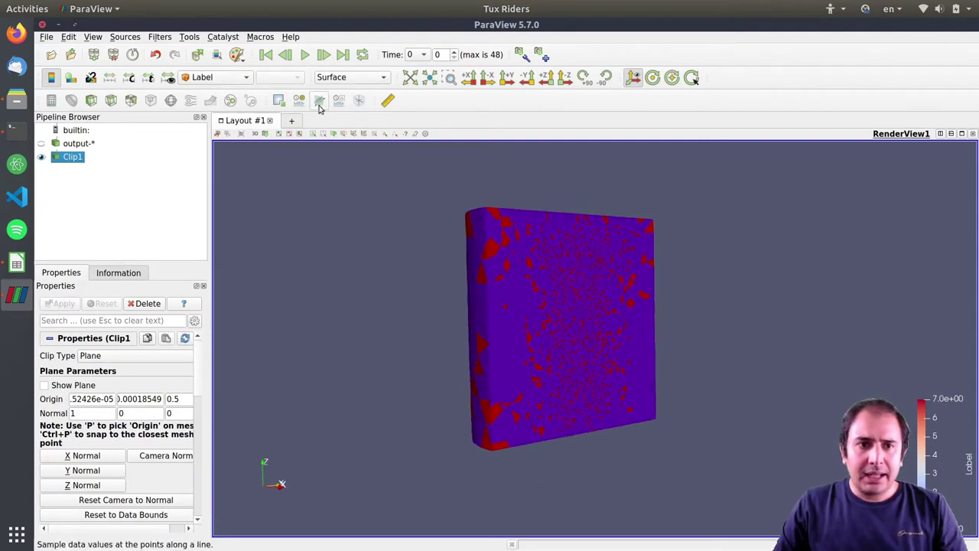
- Colour the Clip1 slab by Mg and turn the red screw profile toward the camera
{"action": "left_click", "coordinate": [217, 77]}
{"action": "left_click", "coordinate": [204, 91]}
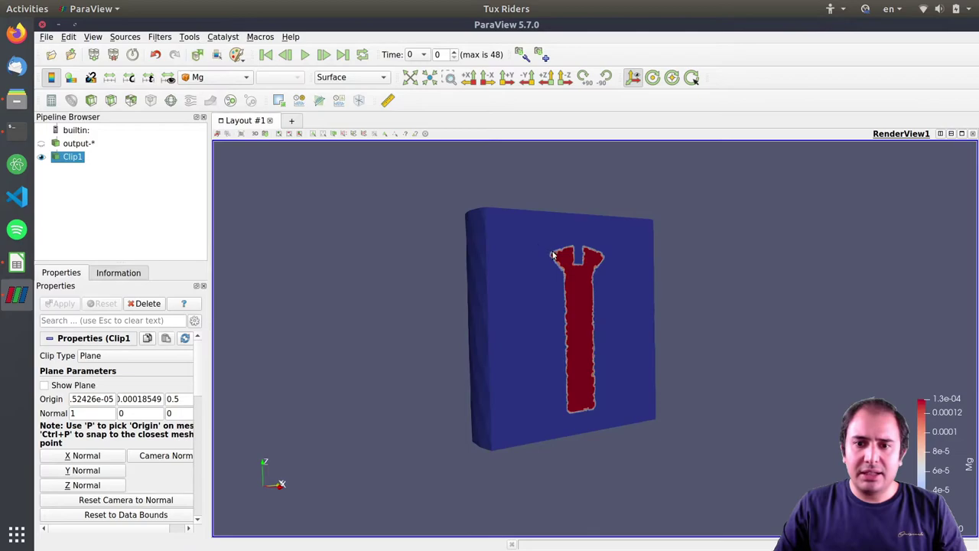
{"action": "left_click_drag", "start_coordinate": [553, 255], "coordinate": [463, 252]}
{"action": "left_click_drag", "start_coordinate": [671, 301], "coordinate": [643, 312]}
{"action": "left_click_drag", "start_coordinate": [607, 280], "coordinate": [562, 300]}
- Move the Mg legend to the upper right, stretch it taller, and straighten the view
{"action": "left_click_drag", "start_coordinate": [931, 449], "coordinate": [847, 204]}
{"action": "left_click_drag", "start_coordinate": [870, 283], "coordinate": [874, 351]}
{"action": "left_click_drag", "start_coordinate": [854, 255], "coordinate": [847, 256]}
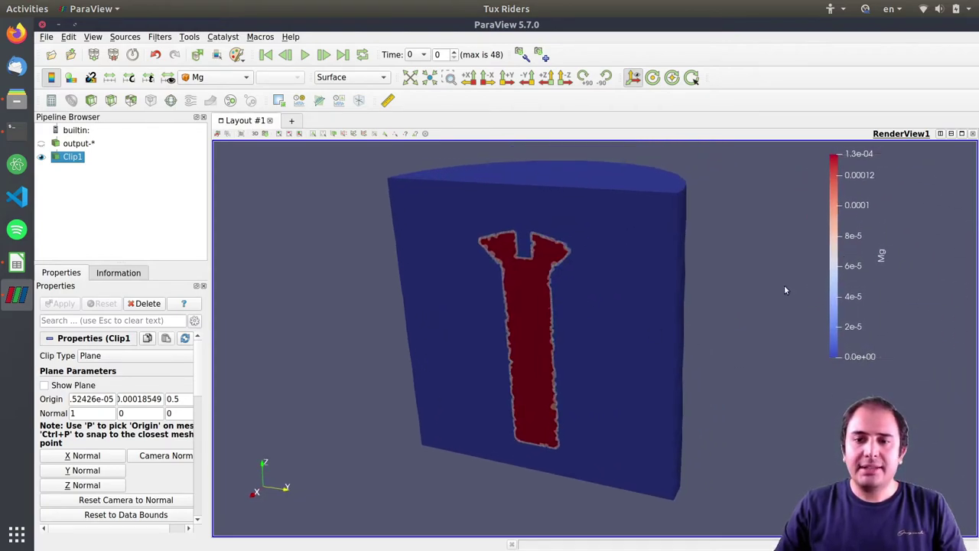
{"action": "left_click_drag", "start_coordinate": [643, 306], "coordinate": [608, 316]}
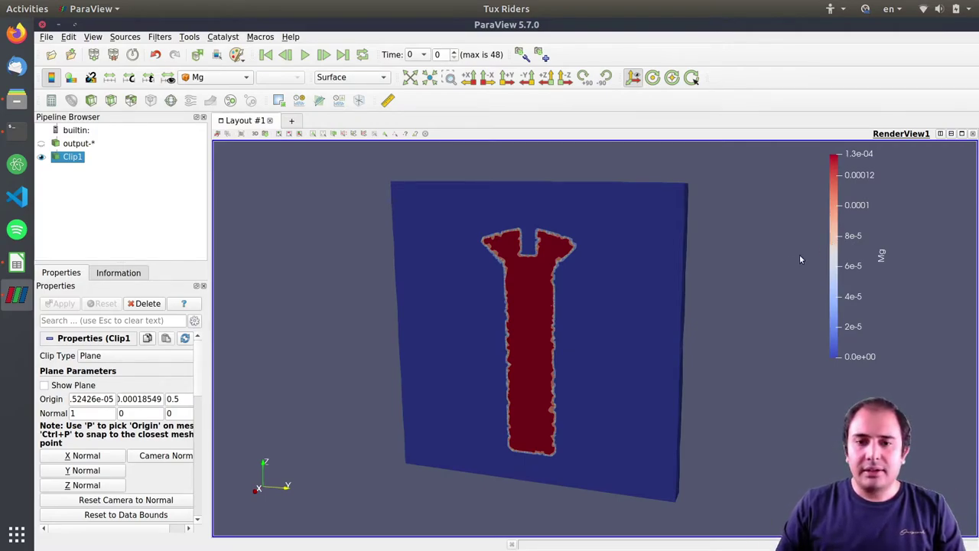
{"action": "left_click", "coordinate": [305, 56]}
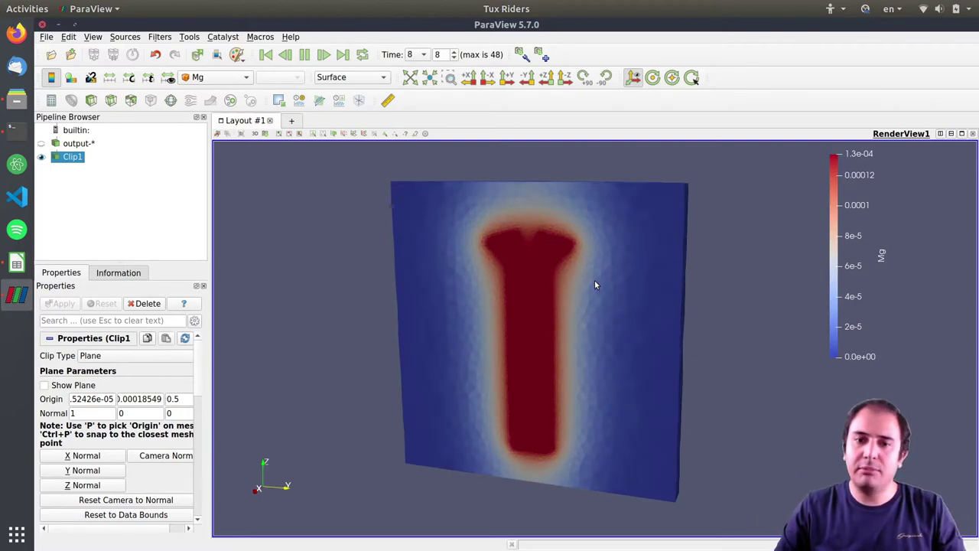
{"action": "left_click", "coordinate": [305, 55]}
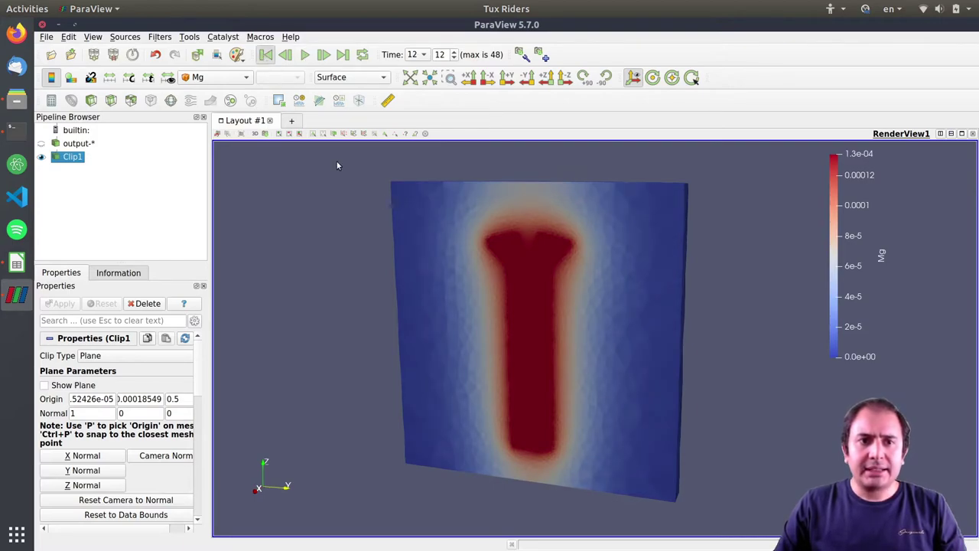
{"action": "left_click", "coordinate": [218, 78]}
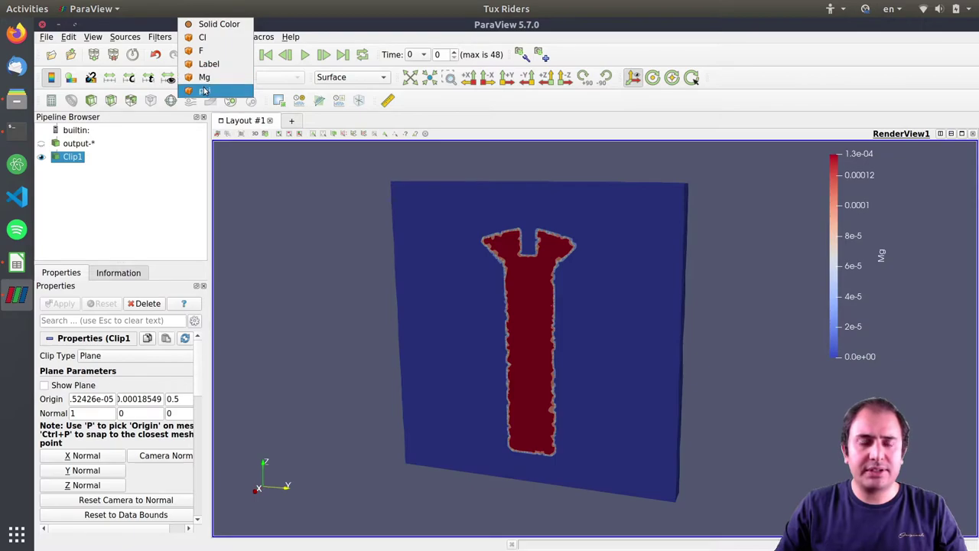
- Colour Clip1 by phi and place a lengthened -4.2e-01 to 7.6e-02 legend upper right
{"action": "left_click", "coordinate": [204, 91]}
{"action": "mouse_move", "coordinate": [566, 241]}
{"action": "left_mouse_down"}
{"action": "mouse_move", "coordinate": [528, 243]}
{"action": "mouse_move", "coordinate": [577, 243]}
{"action": "mouse_move", "coordinate": [575, 234]}
{"action": "mouse_move", "coordinate": [548, 247]}
{"action": "left_mouse_up"}
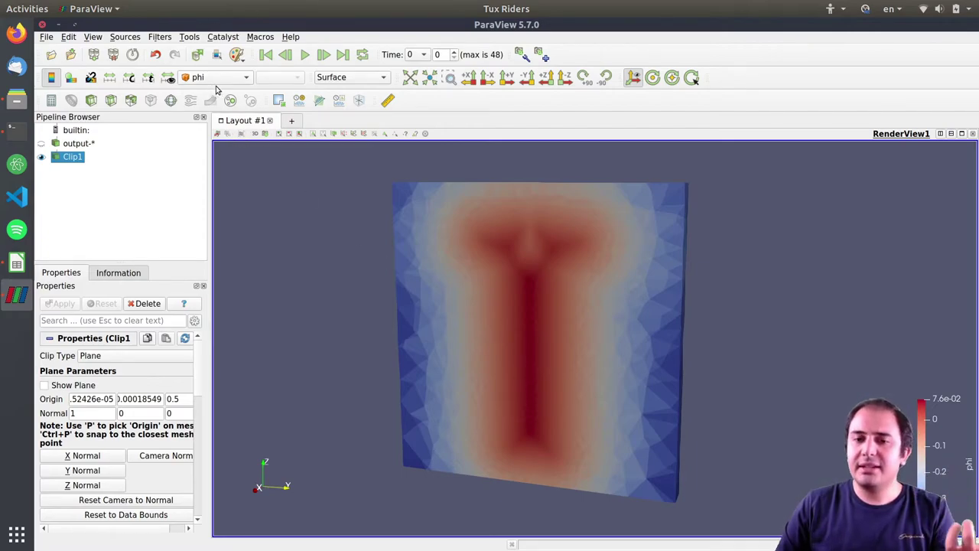
{"action": "left_click_drag", "start_coordinate": [949, 399], "coordinate": [805, 174]}
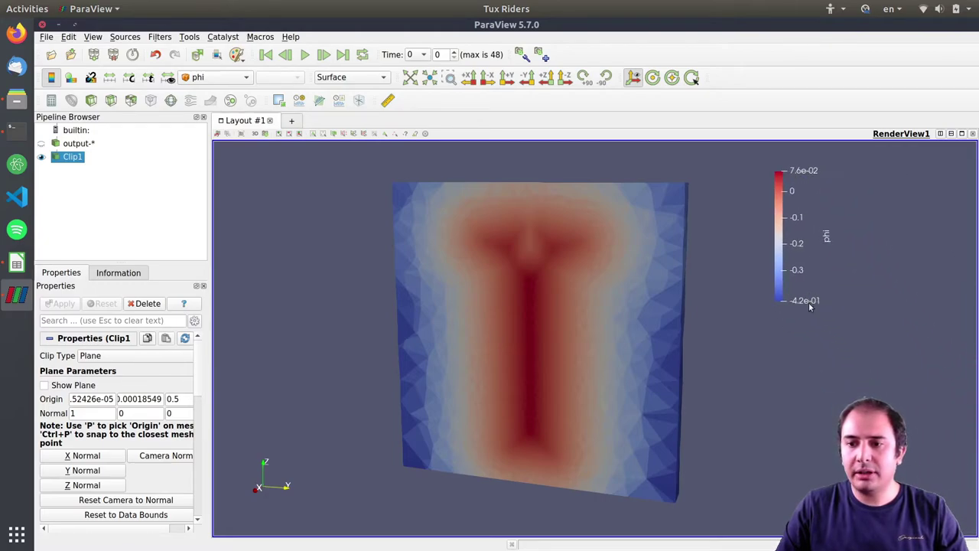
{"action": "left_click_drag", "start_coordinate": [810, 300], "coordinate": [811, 359]}
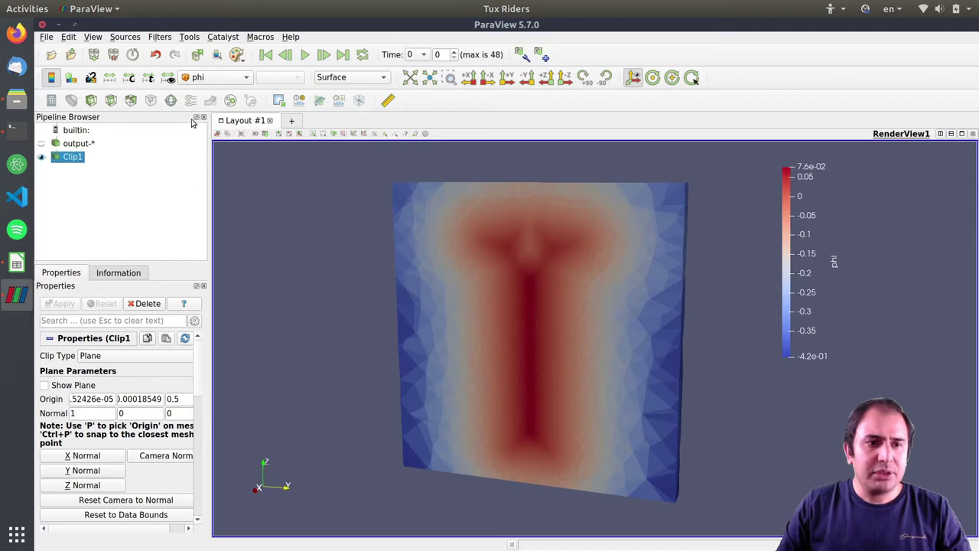
- Colour Clip1 by Mg and display it as Surface With Edges
{"action": "left_click", "coordinate": [199, 79]}
{"action": "left_click", "coordinate": [202, 77]}
{"action": "left_click_drag", "start_coordinate": [552, 310], "coordinate": [581, 309]}
{"action": "left_click", "coordinate": [351, 77]}
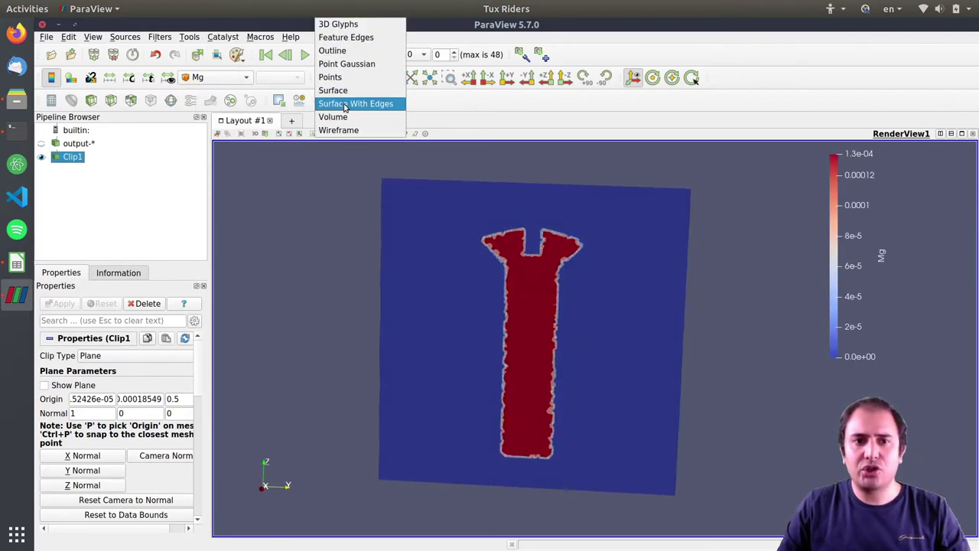
{"action": "left_click", "coordinate": [348, 103]}
{"action": "left_click_drag", "start_coordinate": [481, 227], "coordinate": [471, 244]}
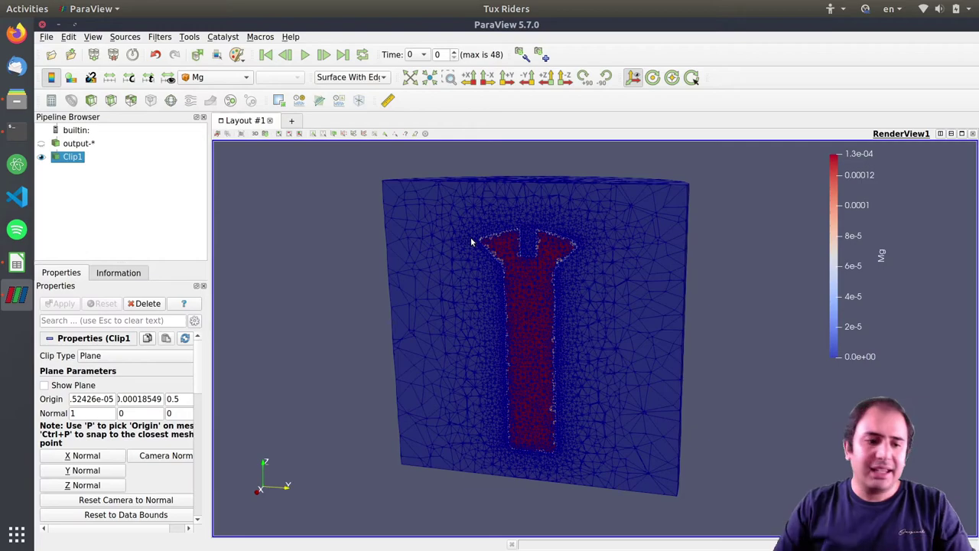
- Turn on Crinkle clip for Clip1, apply it, and inspect the whole-cell cut
{"action": "left_click_drag", "start_coordinate": [194, 371], "coordinate": [195, 417]}
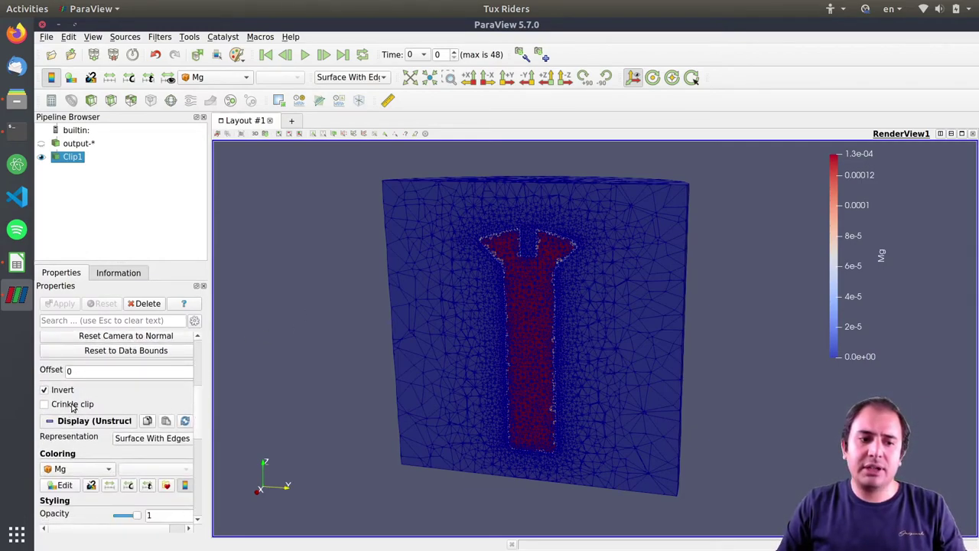
{"action": "left_click", "coordinate": [70, 405]}
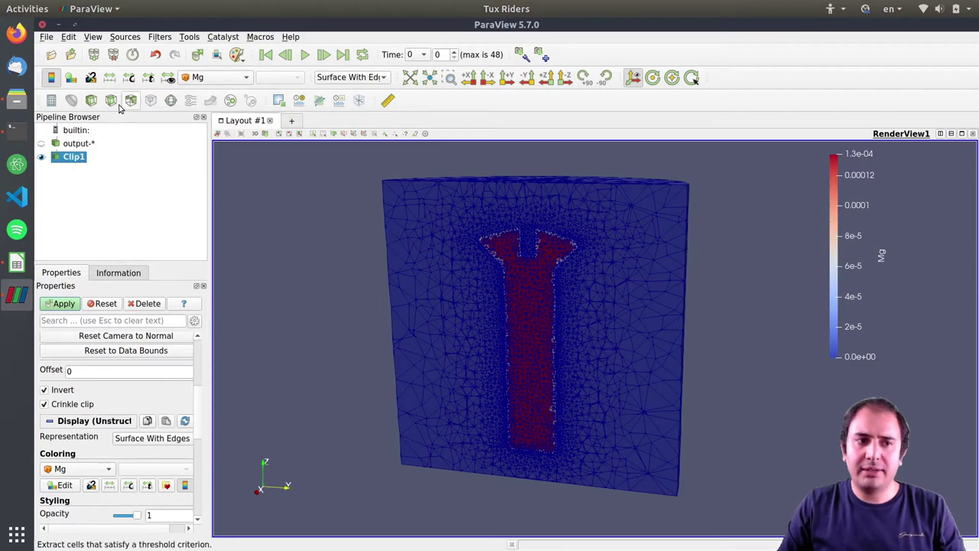
{"action": "left_click", "coordinate": [62, 304]}
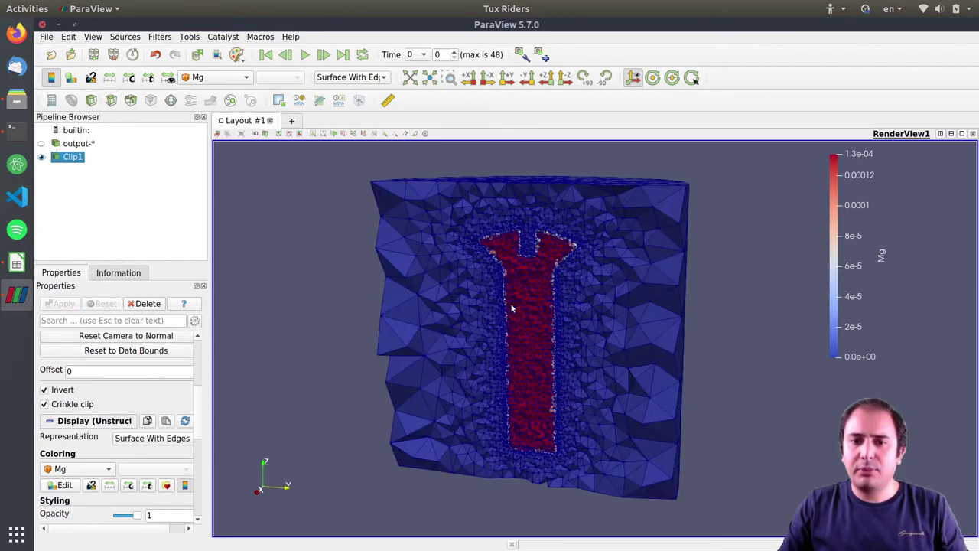
{"action": "left_click_drag", "start_coordinate": [514, 301], "coordinate": [488, 309]}
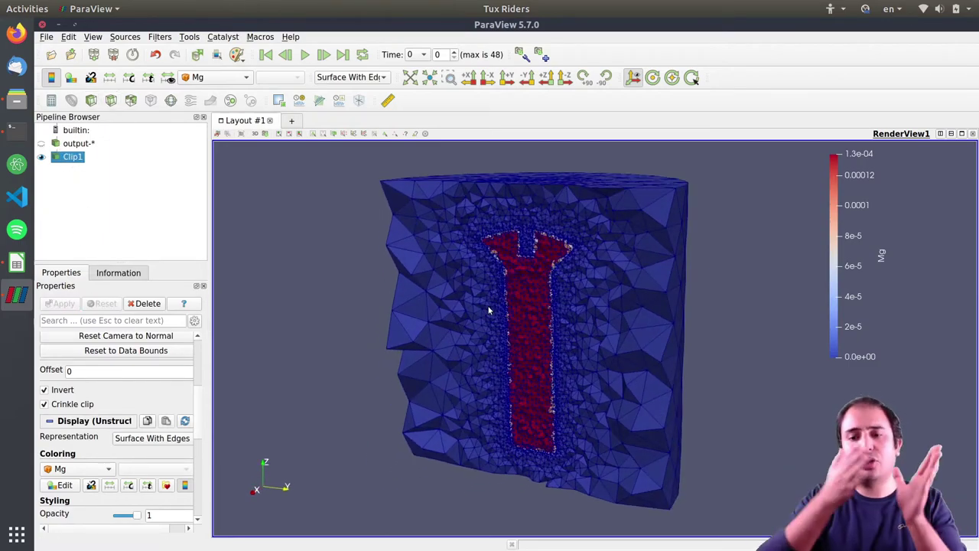
{"action": "left_click_drag", "start_coordinate": [488, 310], "coordinate": [530, 283]}
{"action": "scroll", "coordinate": [529, 282], "scroll_direction": "up", "scroll_amount": 5}
{"action": "middle_click_drag", "start_coordinate": [546, 283], "coordinate": [605, 360]}
{"action": "middle_click_drag", "start_coordinate": [550, 318], "coordinate": [563, 344]}
{"action": "mouse_move", "coordinate": [564, 348]}
{"action": "left_mouse_down"}
{"action": "mouse_move", "coordinate": [549, 350]}
{"action": "mouse_move", "coordinate": [552, 332]}
{"action": "mouse_move", "coordinate": [553, 342]}
{"action": "left_mouse_up"}
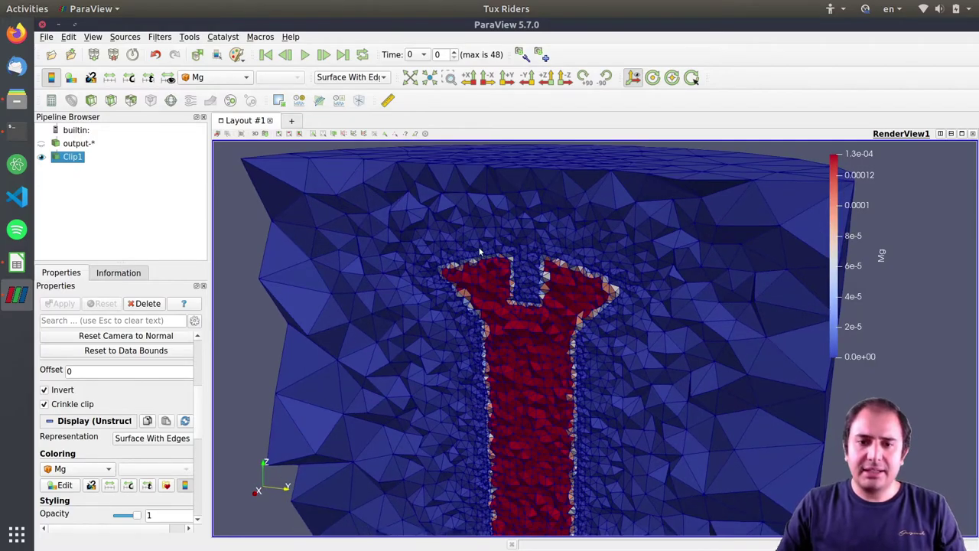
{"action": "scroll", "coordinate": [536, 275], "scroll_direction": "down", "scroll_amount": 4}
{"action": "left_click_drag", "start_coordinate": [572, 348], "coordinate": [552, 291]}
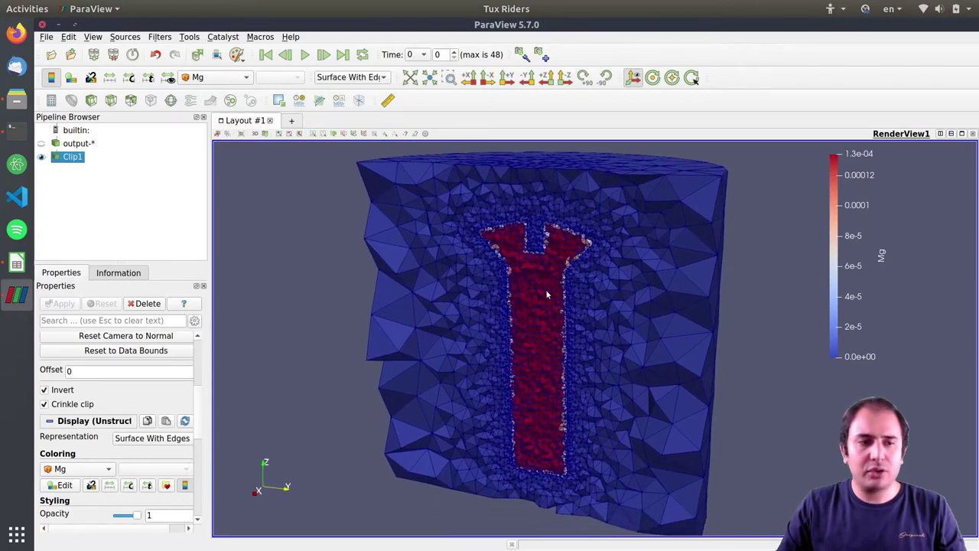
- Reapply Clip1 without crinkle clipping, show it as plain Surface, and hide it
{"action": "left_click", "coordinate": [63, 407]}
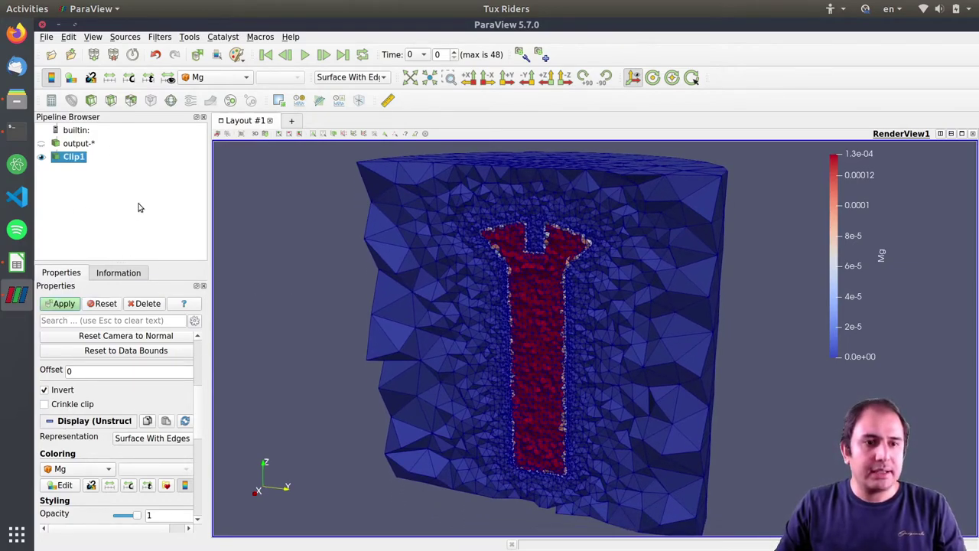
{"action": "left_click", "coordinate": [60, 304]}
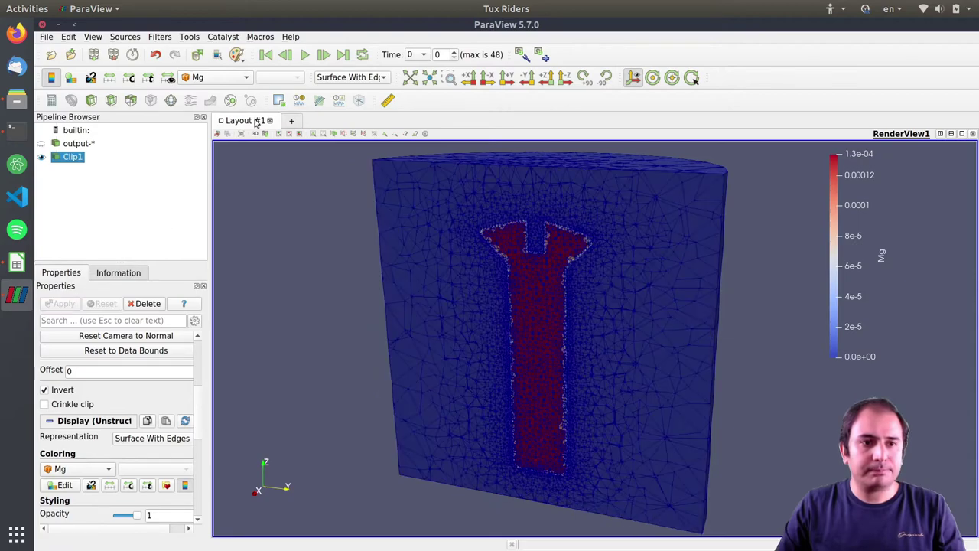
{"action": "left_click", "coordinate": [350, 77]}
{"action": "left_click", "coordinate": [345, 92]}
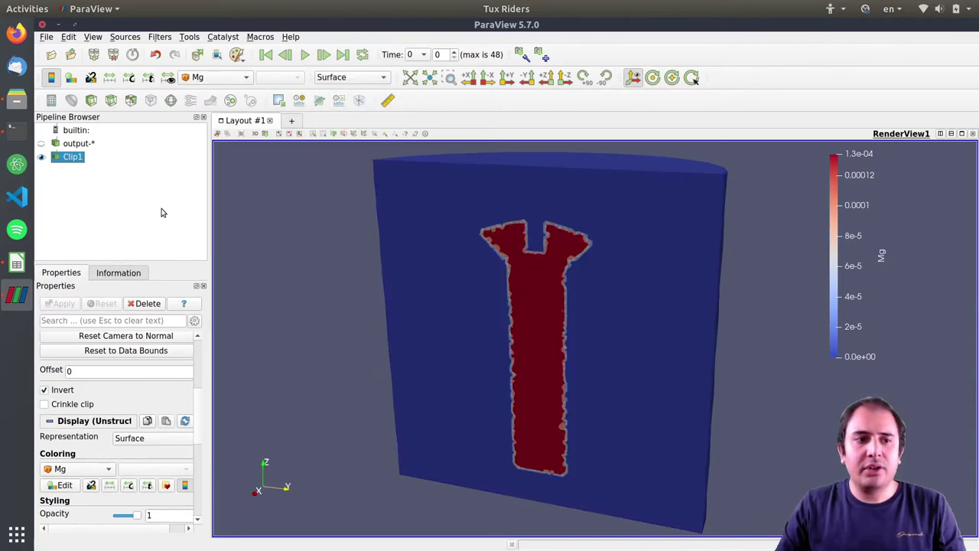
{"action": "left_click", "coordinate": [42, 157]}
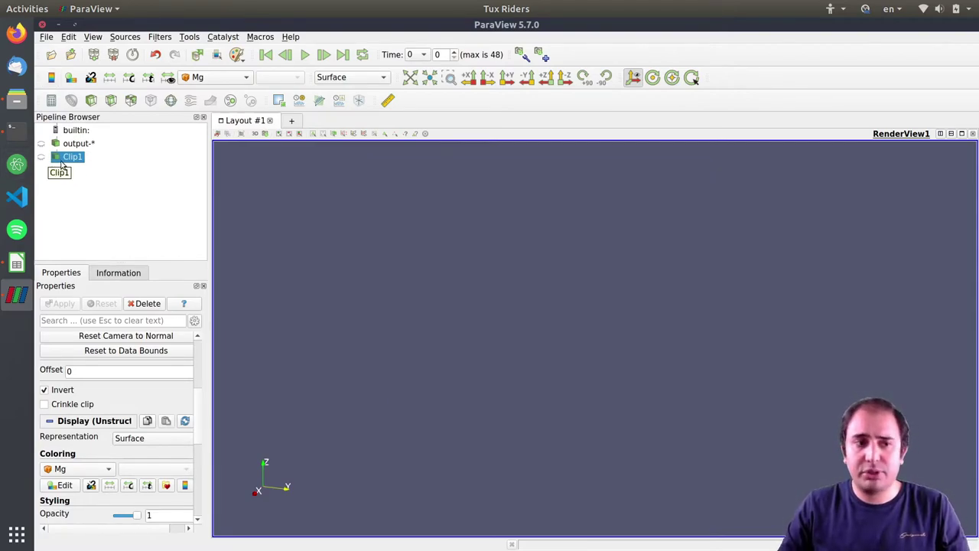
- Add a Clip filter to output-* set to Scalar clipping on phi at value 0
{"action": "left_click", "coordinate": [75, 144]}
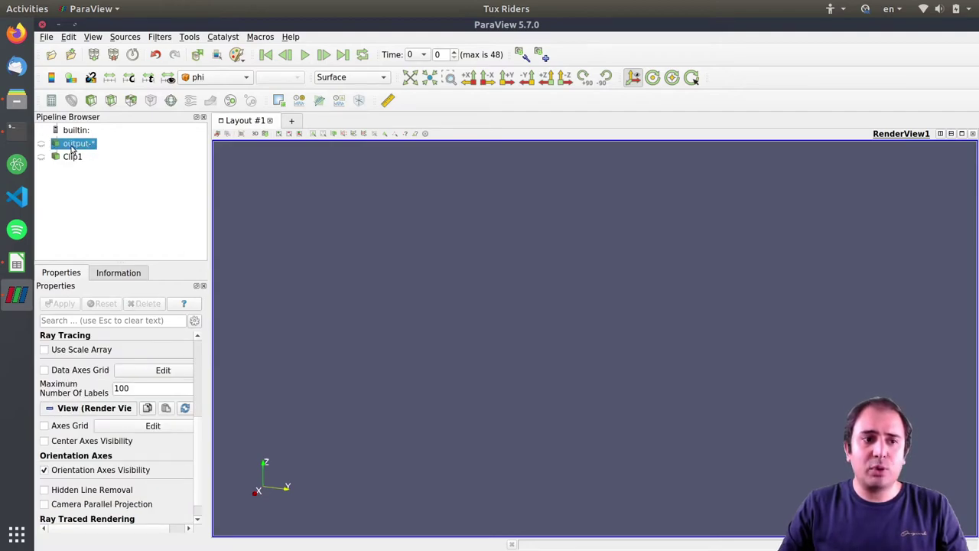
{"action": "left_click", "coordinate": [91, 100]}
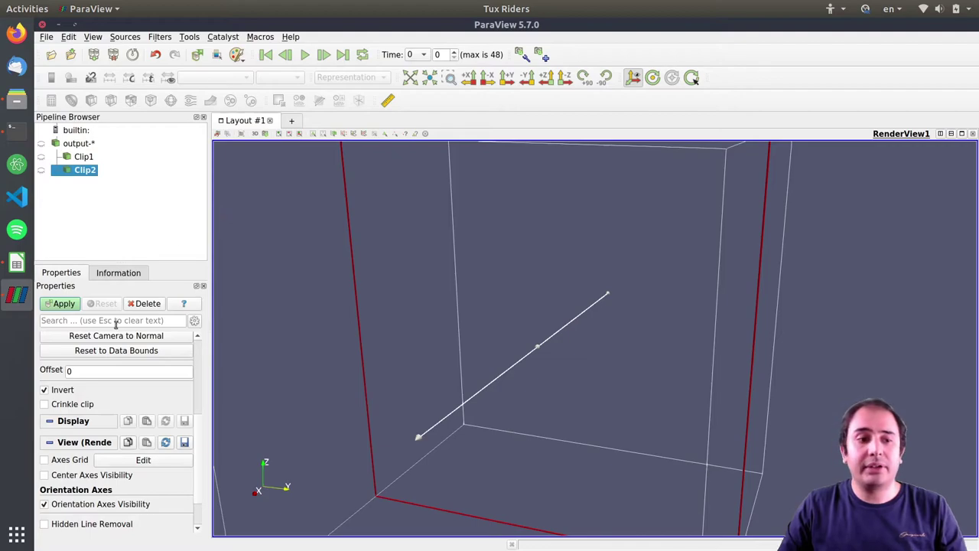
{"action": "left_click_drag", "start_coordinate": [202, 425], "coordinate": [193, 334]}
{"action": "left_click", "coordinate": [99, 357]}
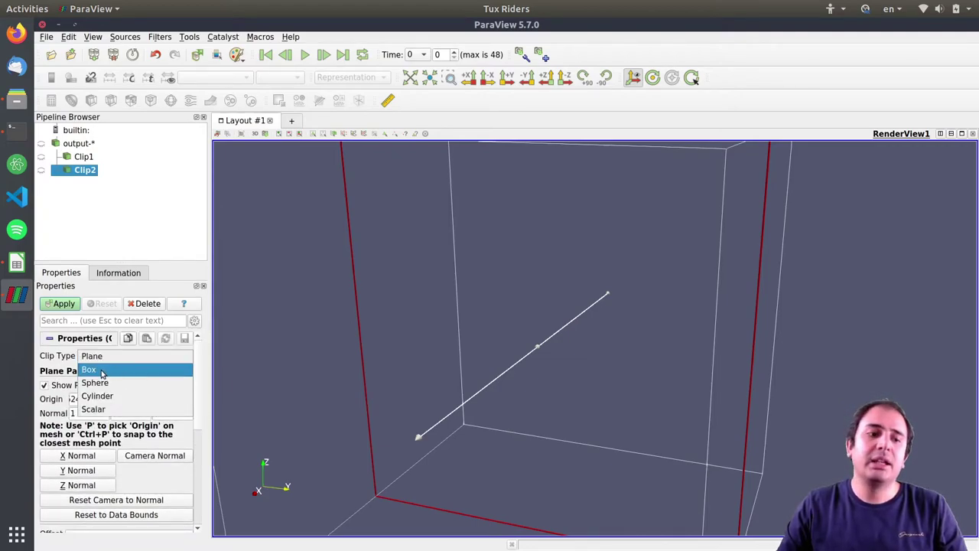
{"action": "left_click", "coordinate": [97, 409]}
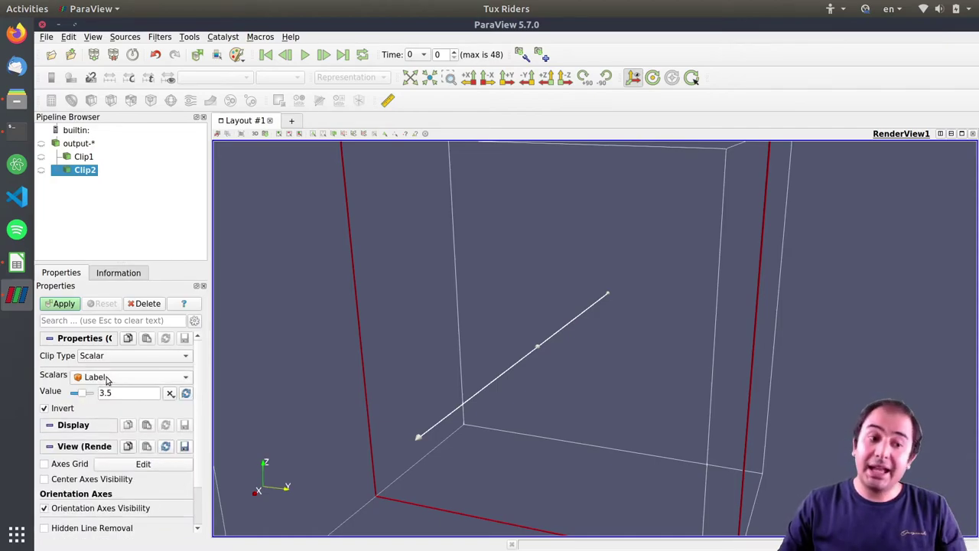
{"action": "left_click", "coordinate": [103, 376]}
{"action": "left_click", "coordinate": [98, 403]}
{"action": "left_click", "coordinate": [126, 393]}
{"action": "left_click_drag", "start_coordinate": [126, 393], "coordinate": [87, 398]}
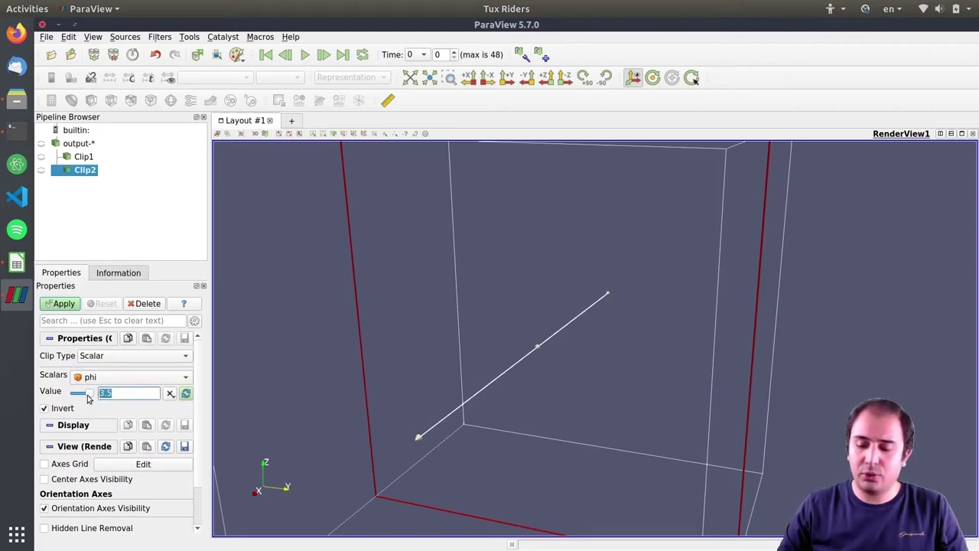
{"action": "type", "text": "0"}
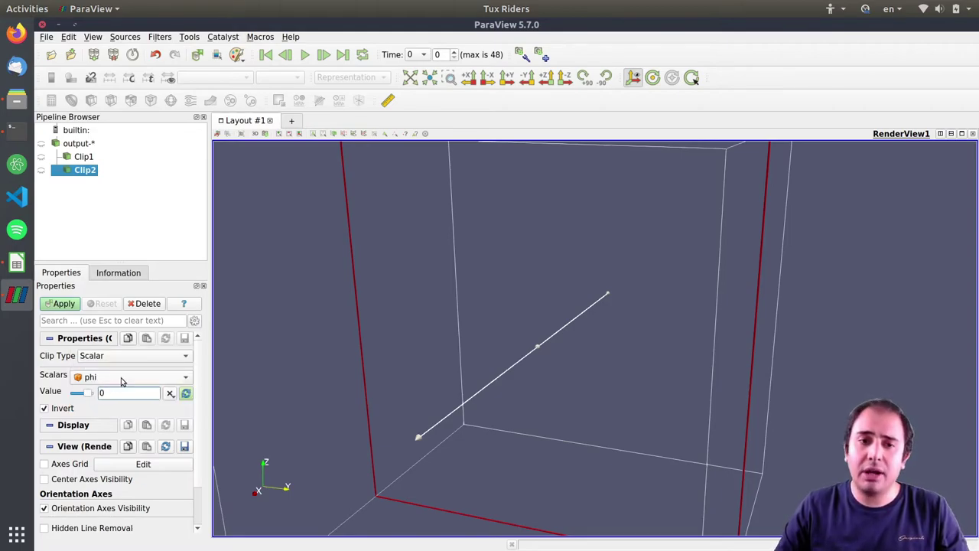
- Apply the phi clip and halve the result with a plane clip, plane guide hidden
{"action": "left_click", "coordinate": [65, 304]}
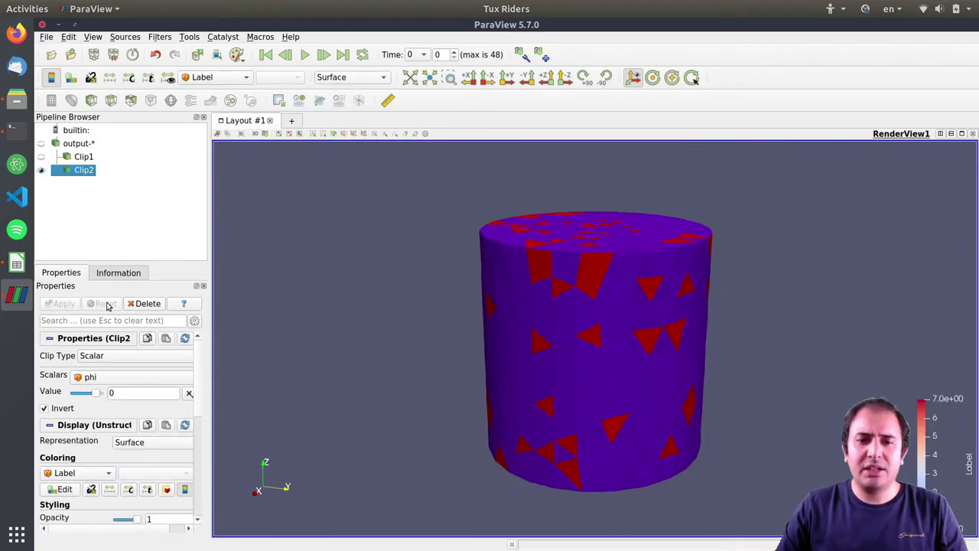
{"action": "left_click_drag", "start_coordinate": [466, 290], "coordinate": [461, 304]}
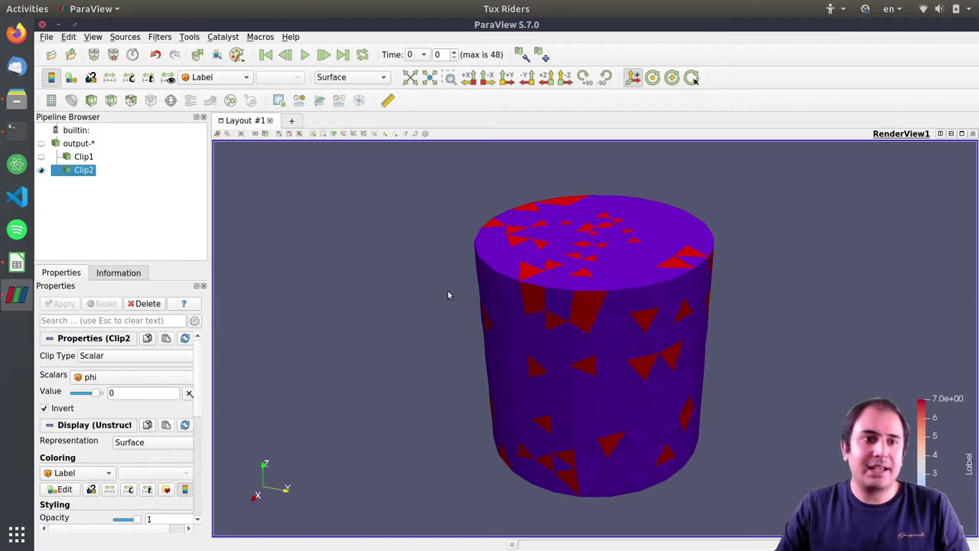
{"action": "left_click", "coordinate": [90, 101]}
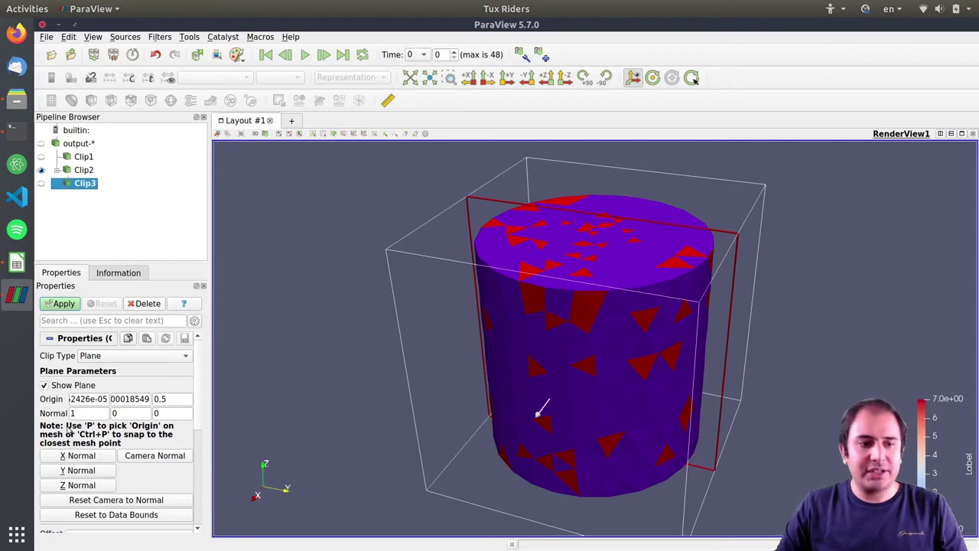
{"action": "left_click", "coordinate": [59, 380]}
{"action": "left_click", "coordinate": [61, 304]}
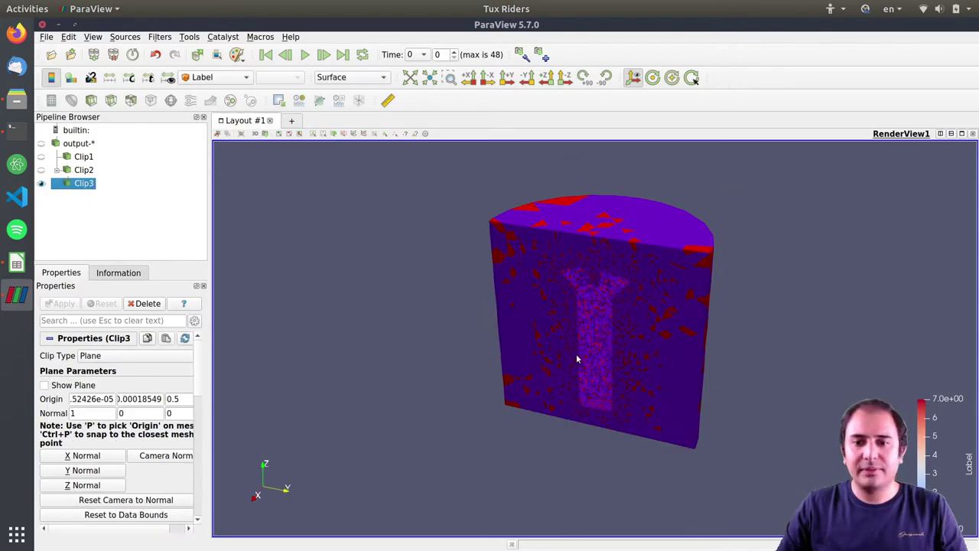
- Colour the halved piece Solid Color and orbit to expose the screw-shaped cavity
{"action": "left_click_drag", "start_coordinate": [579, 356], "coordinate": [604, 306]}
{"action": "scroll", "coordinate": [604, 306], "scroll_direction": "up", "scroll_amount": 5}
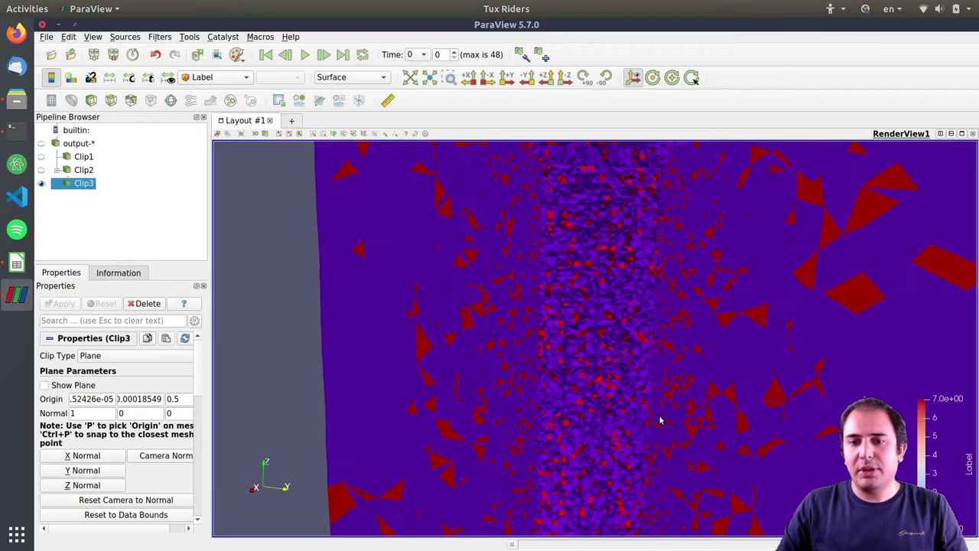
{"action": "scroll", "coordinate": [620, 344], "scroll_direction": "down", "scroll_amount": 3}
{"action": "left_click", "coordinate": [208, 77]}
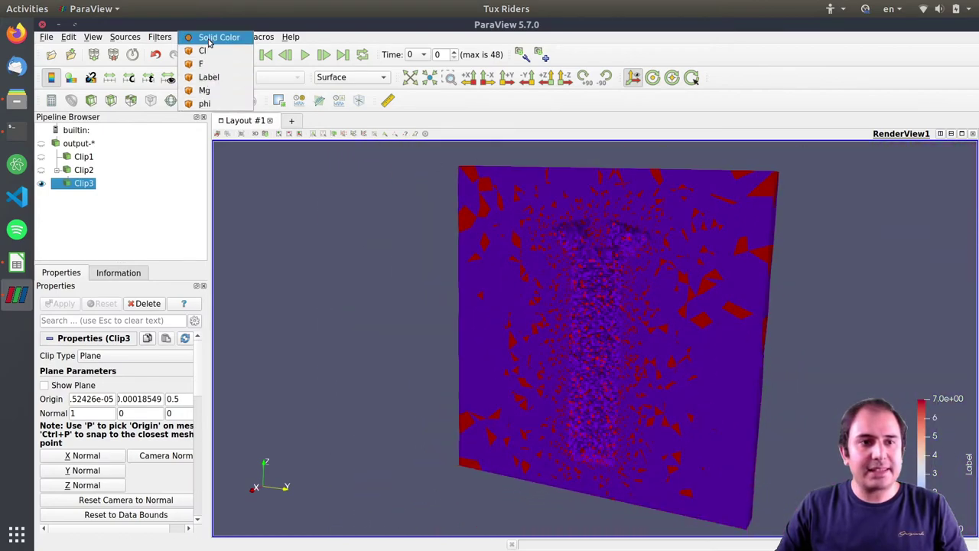
{"action": "left_click", "coordinate": [210, 38]}
{"action": "left_click_drag", "start_coordinate": [570, 201], "coordinate": [559, 241]}
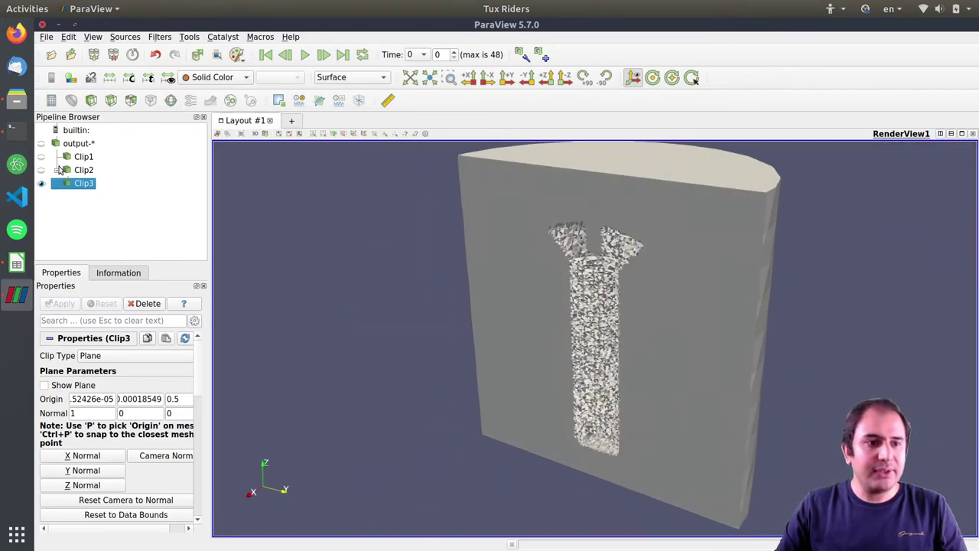
{"action": "left_click", "coordinate": [84, 169]}
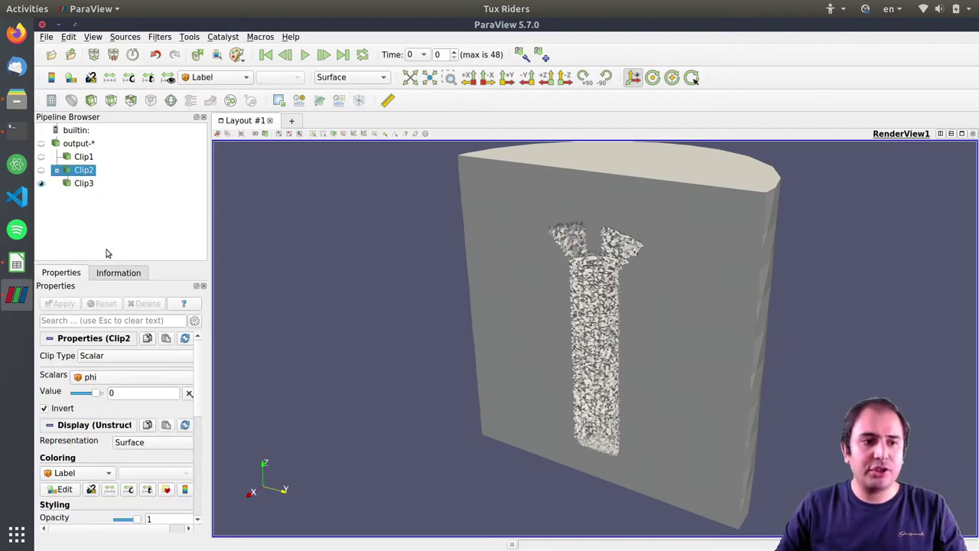
- Delete Clip3 and reapply Clip2 with Invert unchecked to reveal the screw
{"action": "left_click", "coordinate": [83, 186]}
{"action": "left_click", "coordinate": [149, 308]}
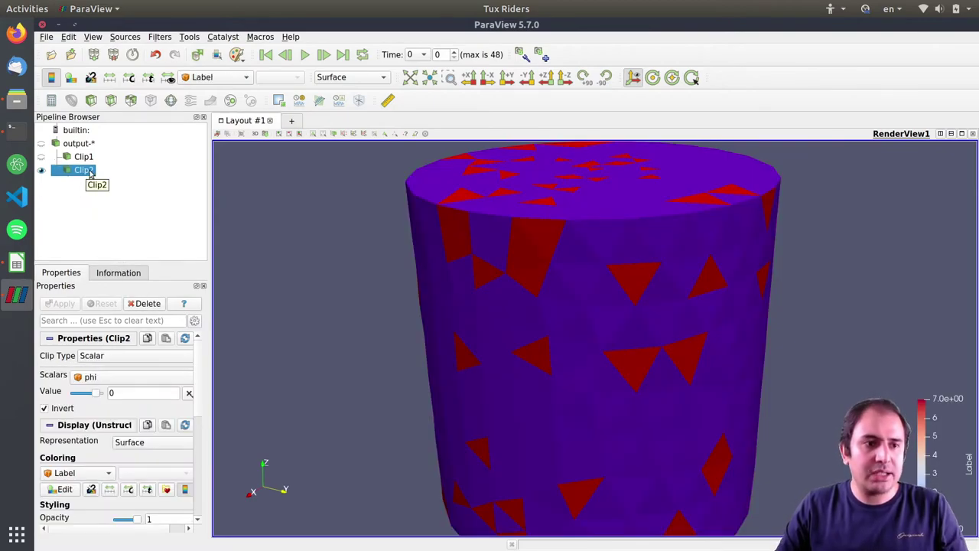
{"action": "left_click", "coordinate": [44, 409]}
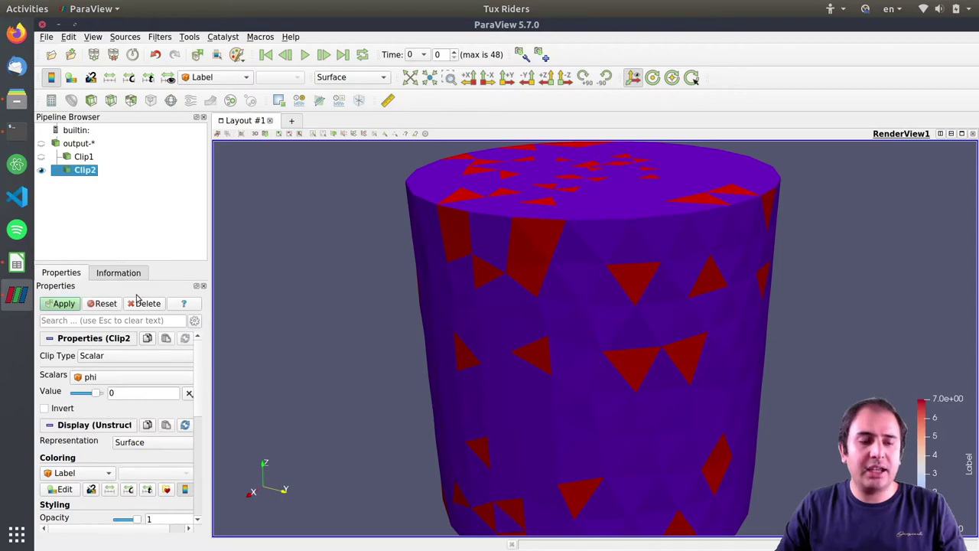
{"action": "left_click", "coordinate": [64, 304]}
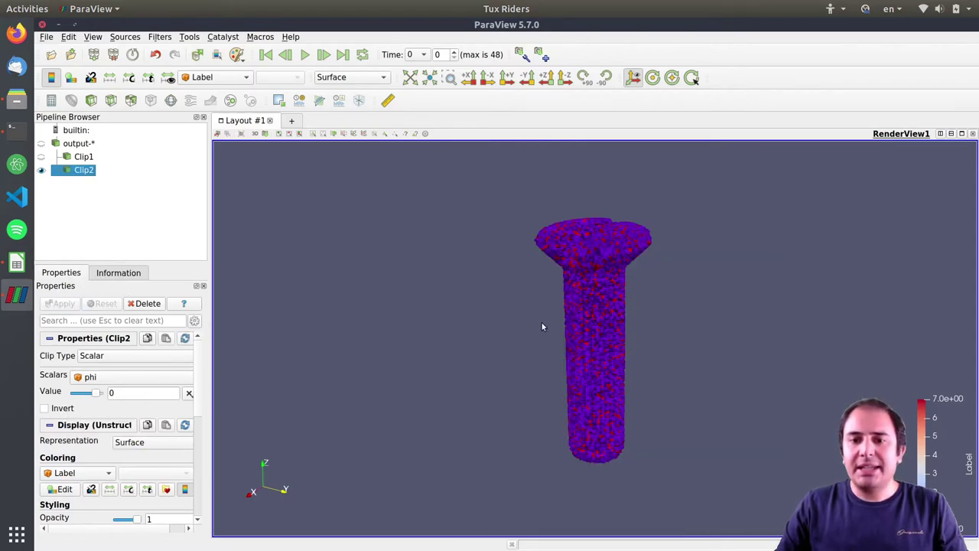
- Colour the screw Solid Color and orbit it to a new angle
{"action": "left_click", "coordinate": [214, 77]}
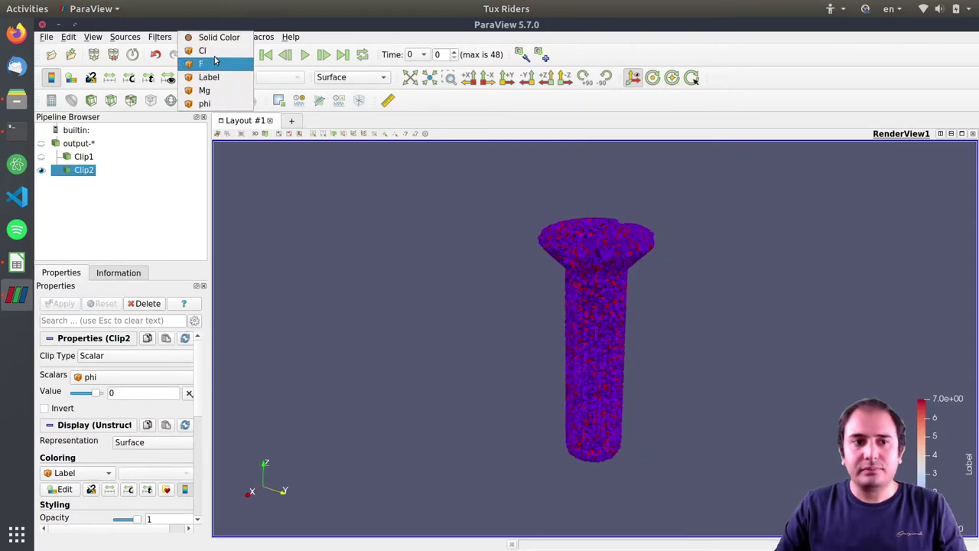
{"action": "left_click", "coordinate": [213, 41]}
{"action": "left_click_drag", "start_coordinate": [595, 283], "coordinate": [624, 293]}
{"action": "scroll", "coordinate": [627, 317], "scroll_direction": "up", "scroll_amount": 2}
{"action": "scroll", "coordinate": [627, 317], "scroll_direction": "down", "scroll_amount": 2}
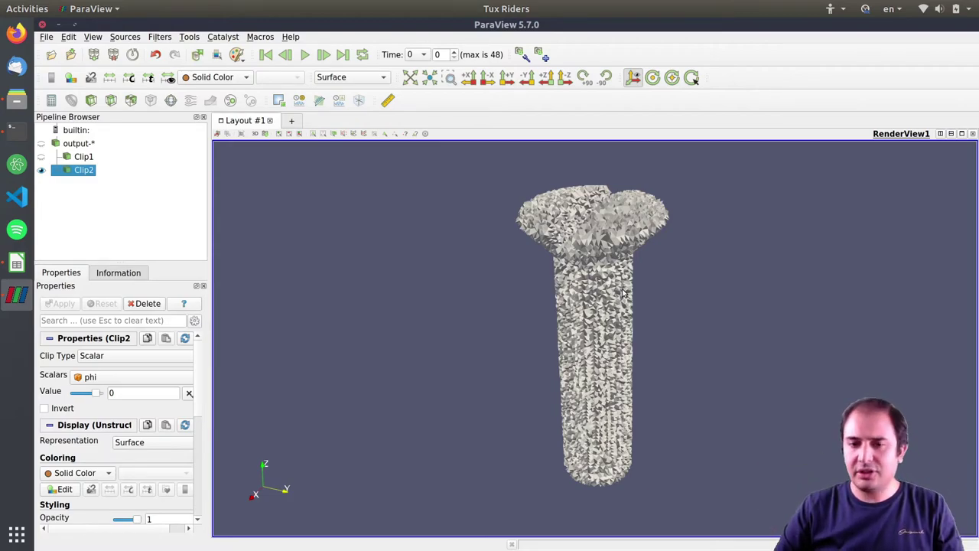
{"action": "left_click_drag", "start_coordinate": [575, 277], "coordinate": [595, 269]}
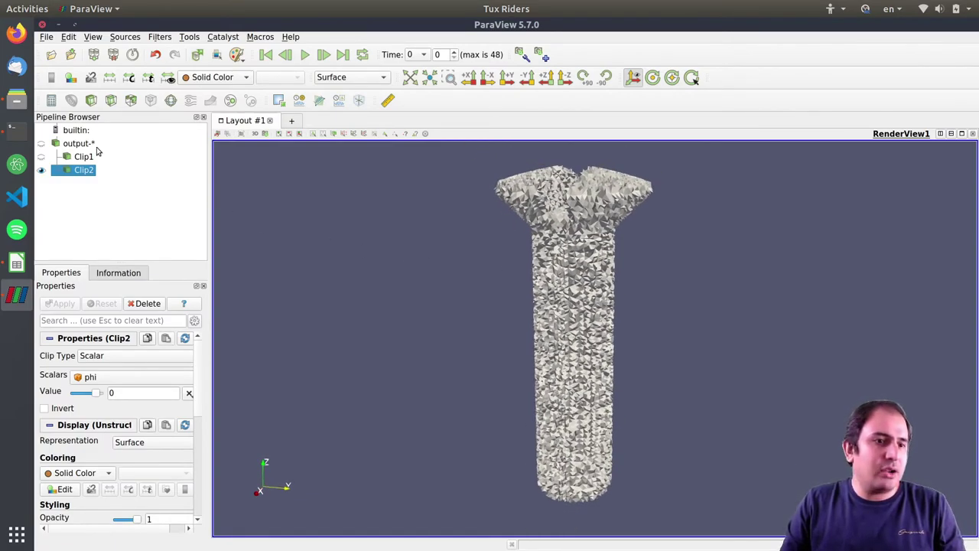
- Make Clip1 visible again and rotate to see both clips together
{"action": "left_click", "coordinate": [81, 144]}
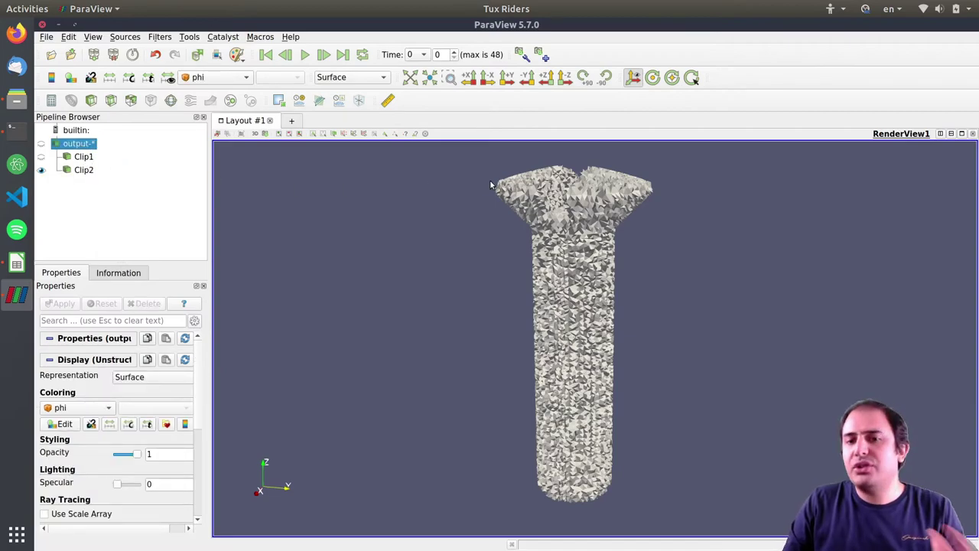
{"action": "left_click_drag", "start_coordinate": [538, 262], "coordinate": [392, 276]}
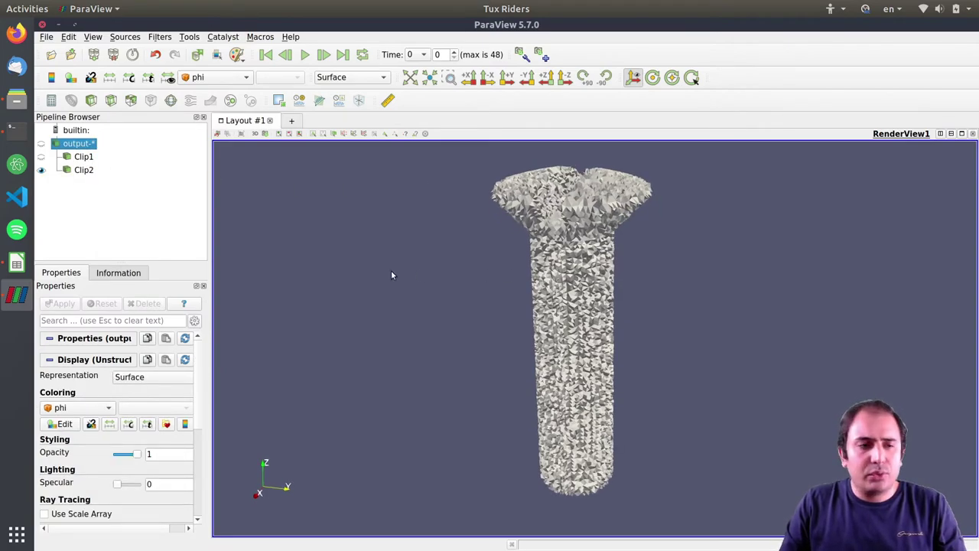
{"action": "left_click", "coordinate": [82, 172]}
{"action": "left_click", "coordinate": [85, 158]}
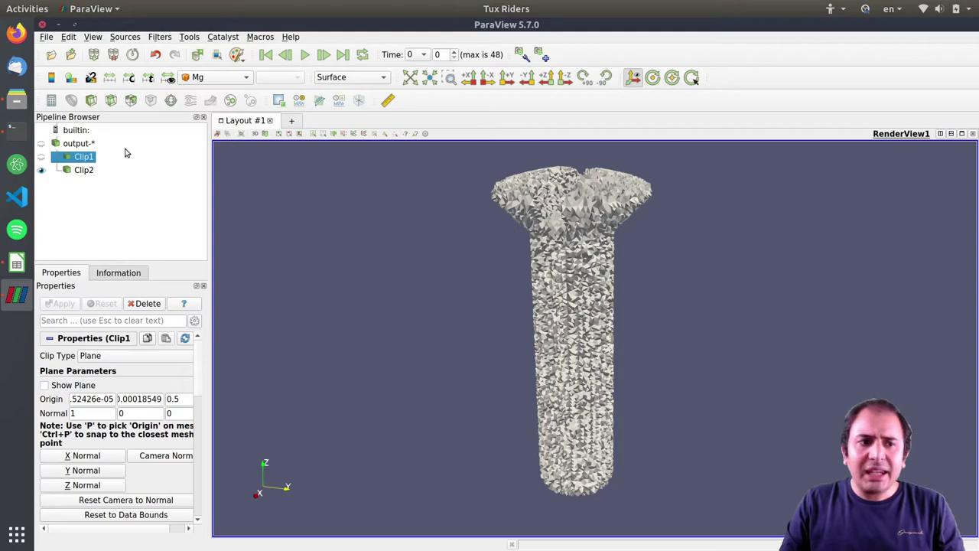
{"action": "left_click", "coordinate": [42, 156]}
{"action": "left_click_drag", "start_coordinate": [334, 245], "coordinate": [531, 285]}
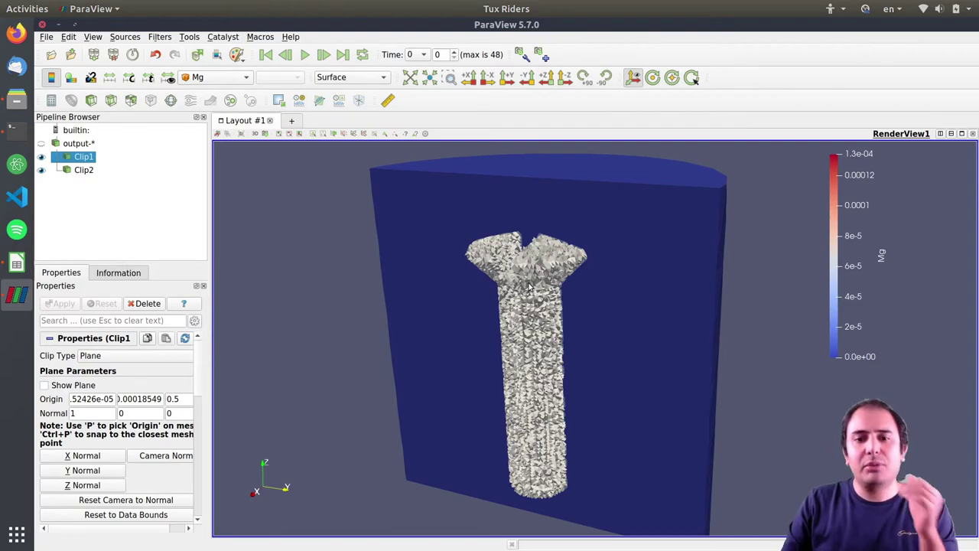
- Play the animation, stop it around time 13, and rewind to the first frame
{"action": "left_click", "coordinate": [305, 55]}
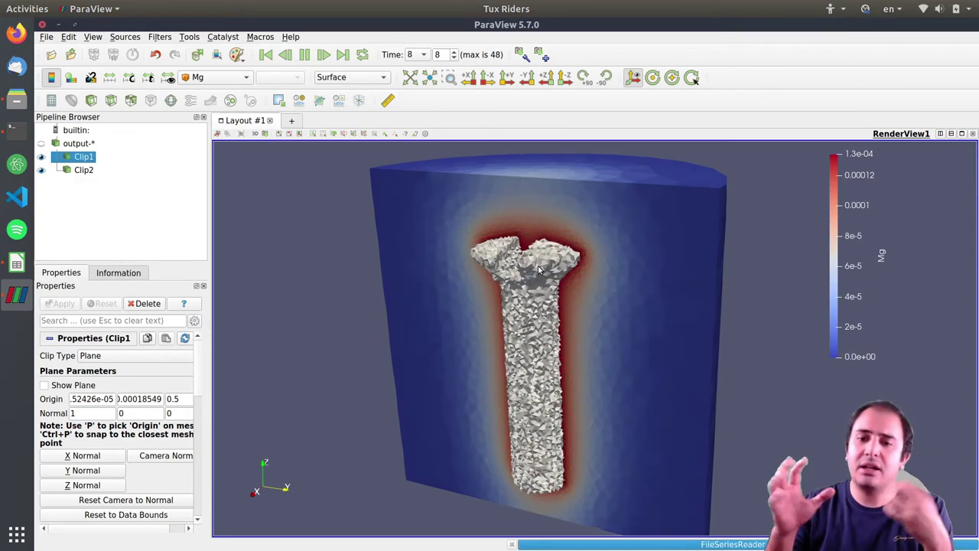
{"action": "left_click", "coordinate": [305, 56]}
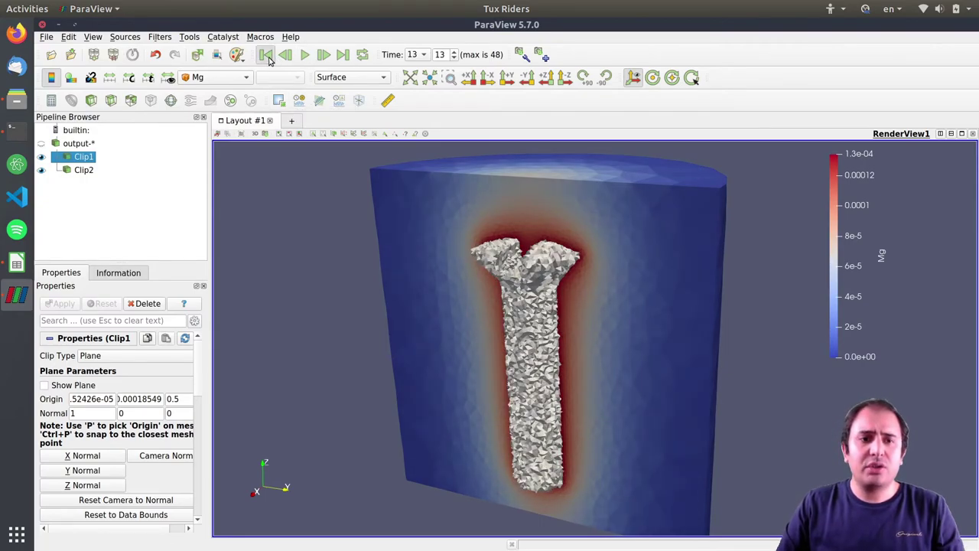
{"action": "left_click", "coordinate": [266, 55]}
- Show output-* again, coloured with Solid Color
{"action": "left_click", "coordinate": [76, 144]}
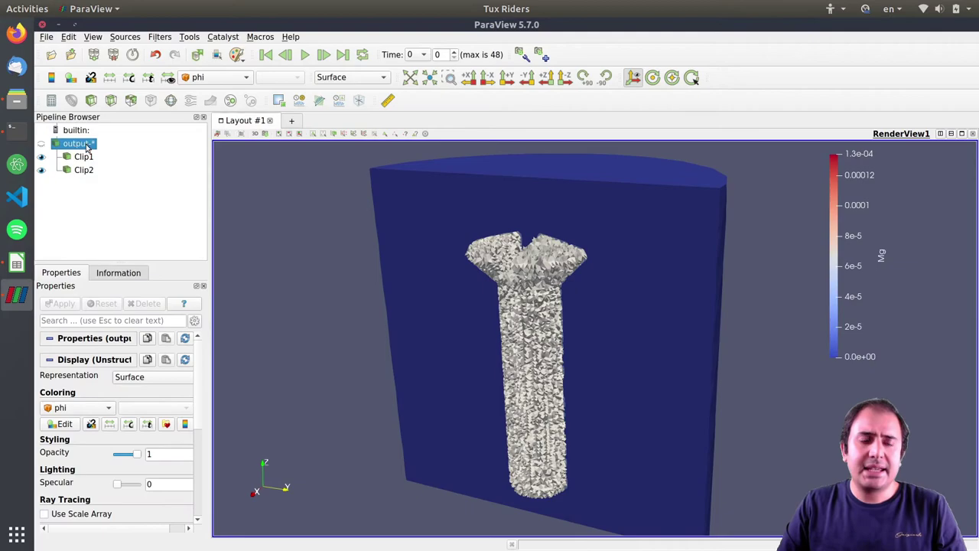
{"action": "left_click", "coordinate": [41, 145]}
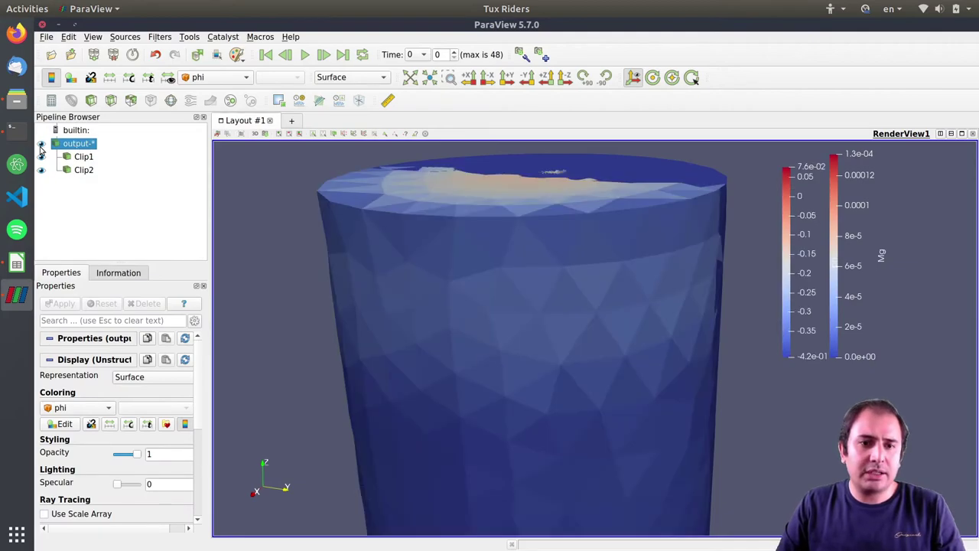
{"action": "left_click", "coordinate": [214, 76]}
{"action": "left_click", "coordinate": [212, 25]}
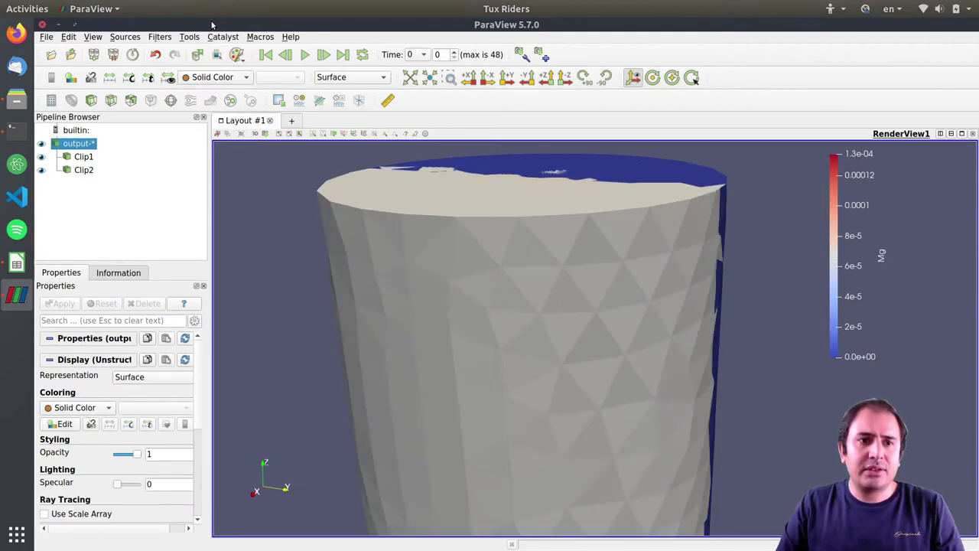
{"action": "left_click_drag", "start_coordinate": [403, 294], "coordinate": [518, 297]}
{"action": "scroll", "coordinate": [200, 398], "scroll_direction": "down", "scroll_amount": 5}
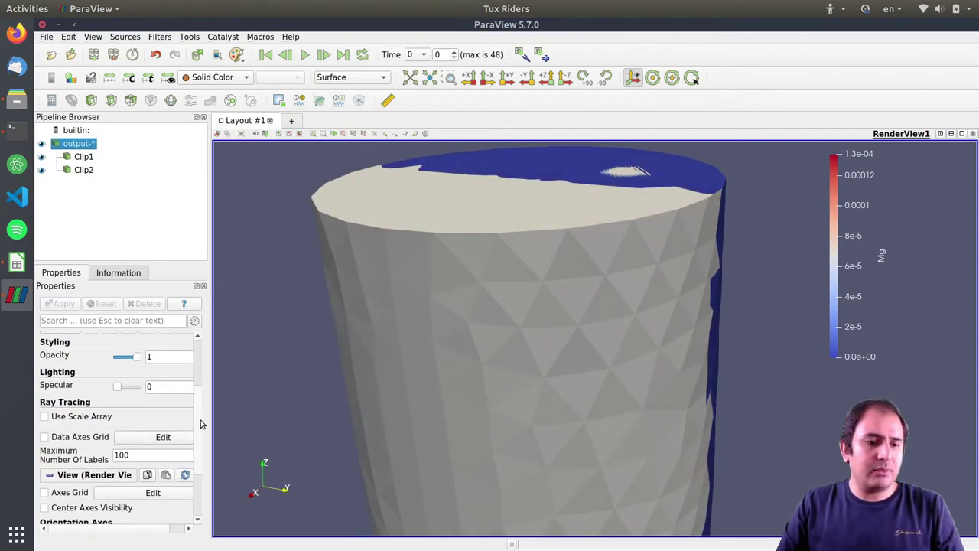
{"action": "scroll", "coordinate": [197, 398], "scroll_direction": "up", "scroll_amount": 1}
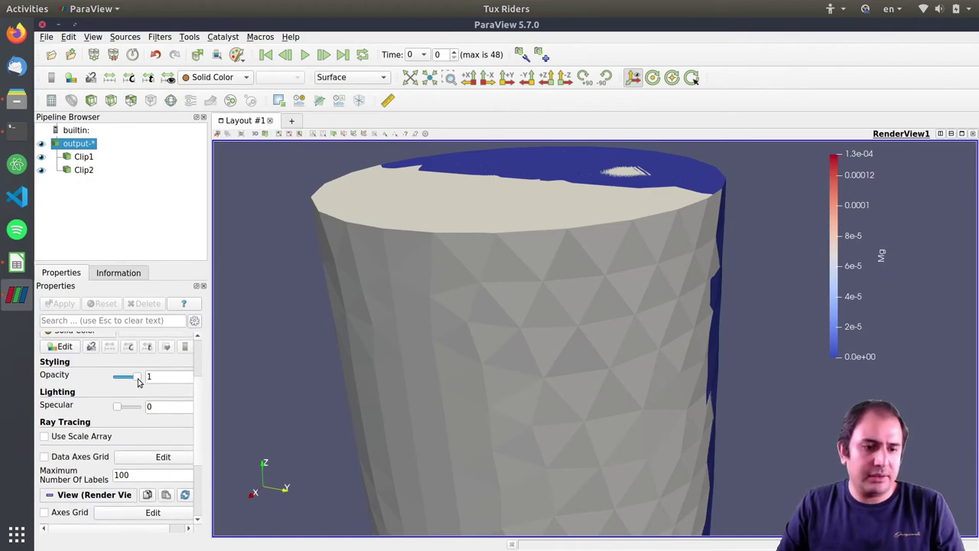
- Set output-* opacity to 0.44 so the screw shows through
{"action": "left_click_drag", "start_coordinate": [138, 382], "coordinate": [128, 382]}
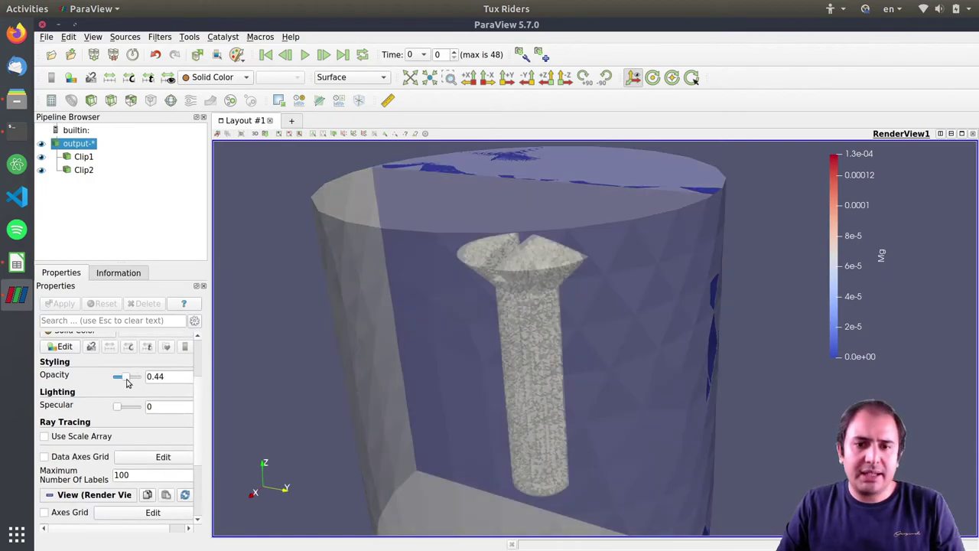
{"action": "left_click_drag", "start_coordinate": [355, 282], "coordinate": [388, 256]}
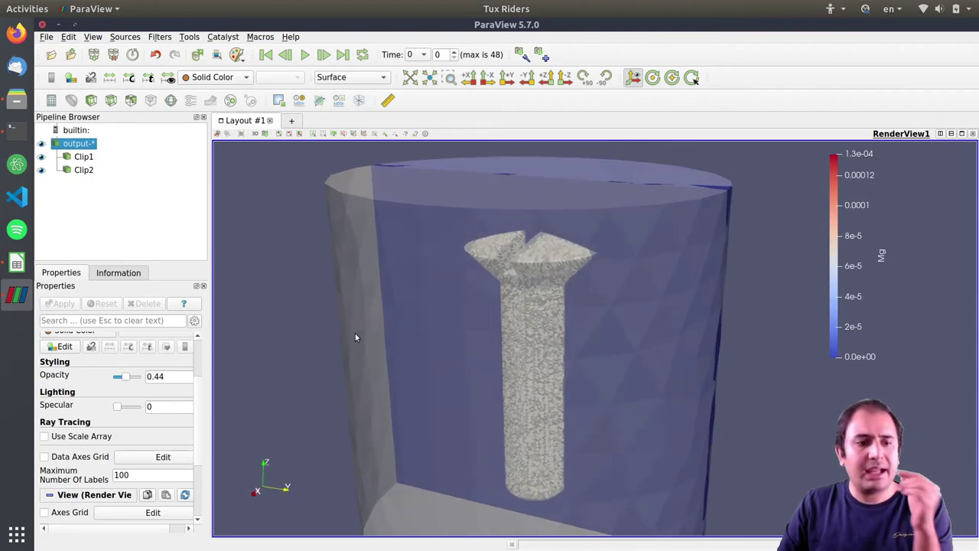
{"action": "left_click_drag", "start_coordinate": [201, 387], "coordinate": [204, 360]}
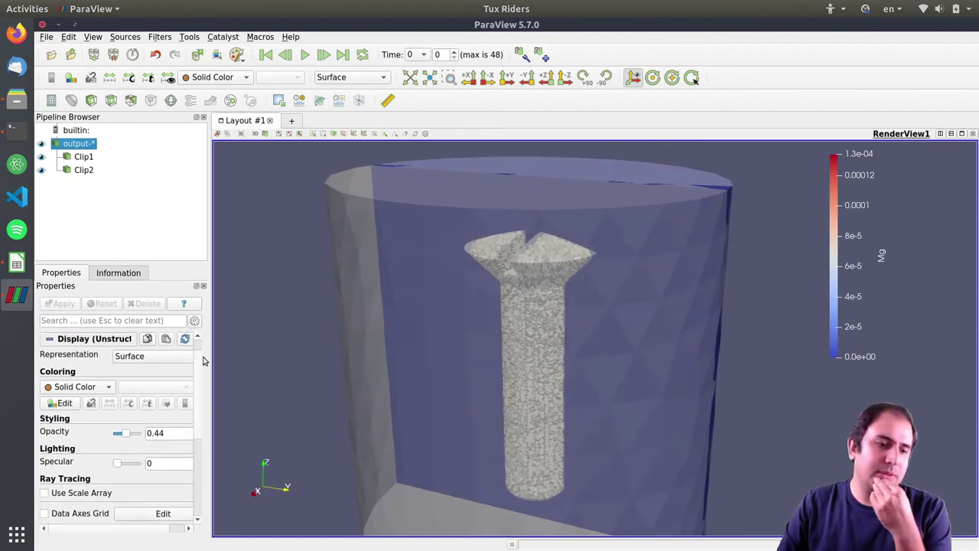
- Make the domain light blue (#55aaff) at 0.26 opacity, then play the animation to time 9
{"action": "left_click", "coordinate": [64, 404]}
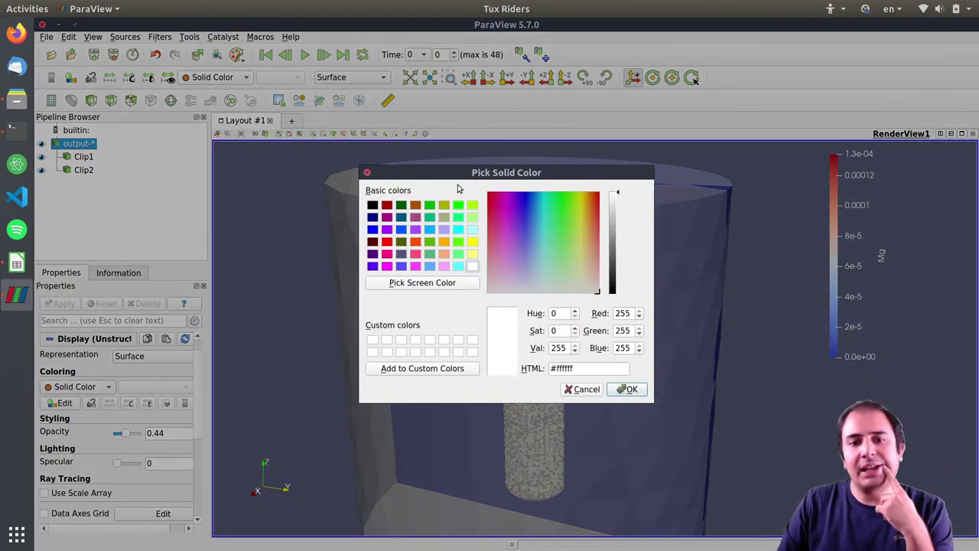
{"action": "left_click", "coordinate": [429, 265]}
{"action": "left_click", "coordinate": [628, 389]}
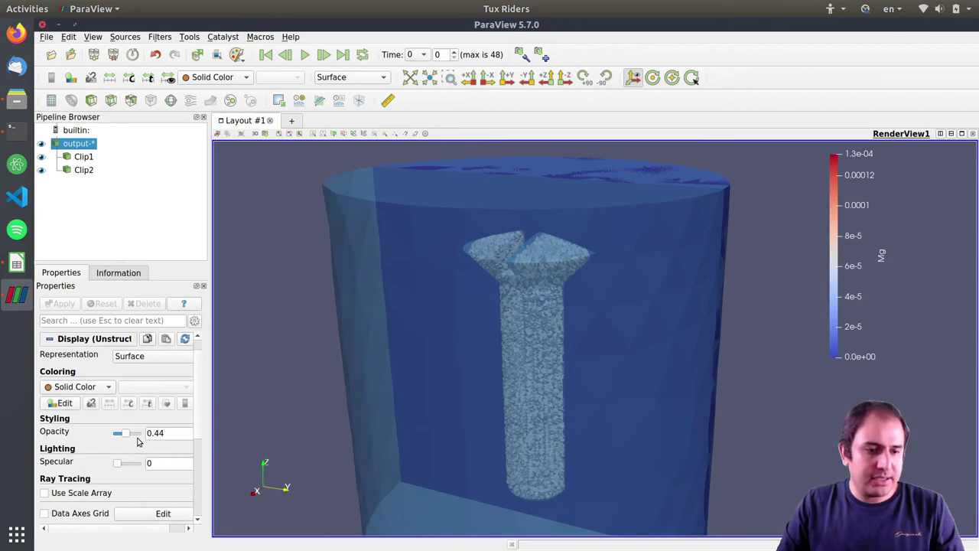
{"action": "left_click_drag", "start_coordinate": [127, 439], "coordinate": [124, 438]}
{"action": "left_click_drag", "start_coordinate": [611, 343], "coordinate": [560, 328]}
{"action": "scroll", "coordinate": [579, 327], "scroll_direction": "up", "scroll_amount": 2}
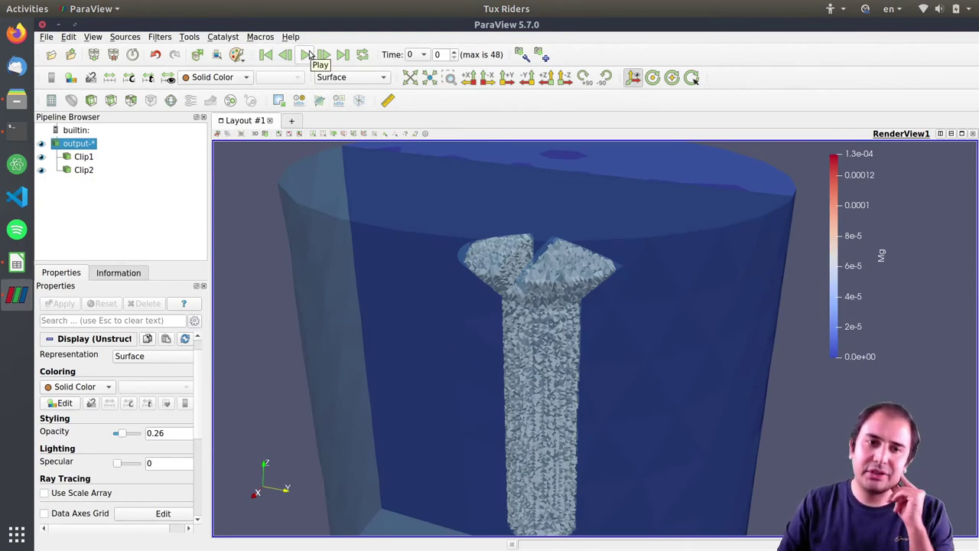
{"action": "left_click", "coordinate": [309, 52]}
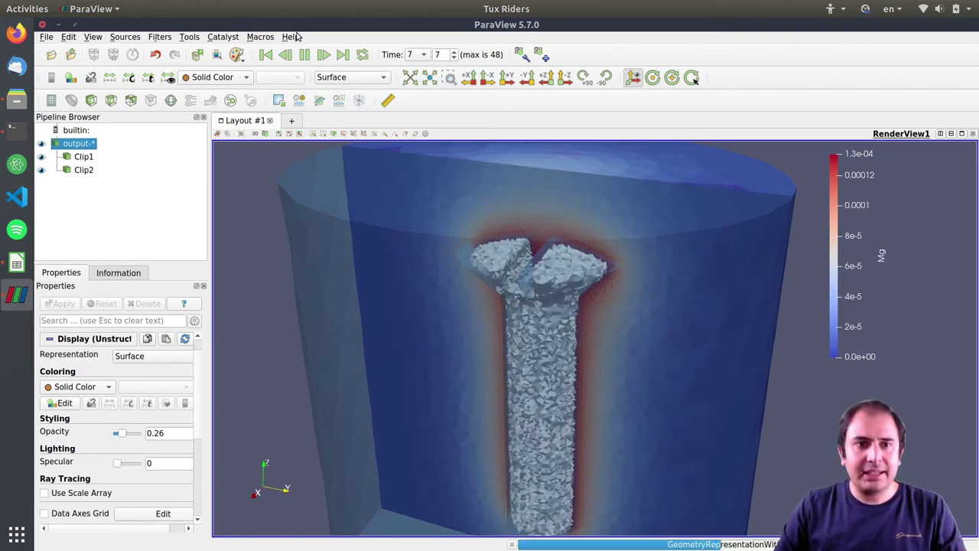
{"action": "left_click", "coordinate": [307, 54]}
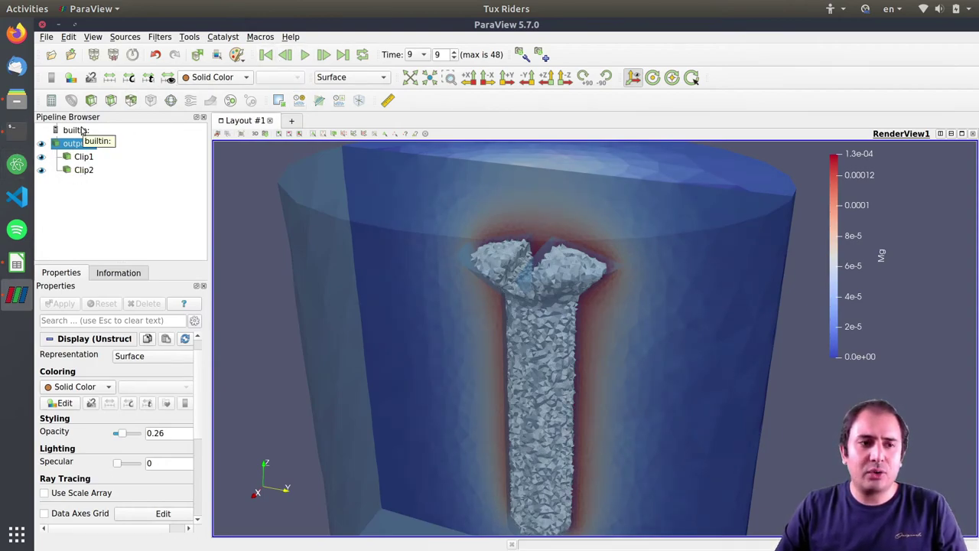
- Add a Cell Data to Point Data filter to output-* and hide its output
{"action": "left_click", "coordinate": [160, 37]}
{"action": "mouse_move", "coordinate": [169, 89]}
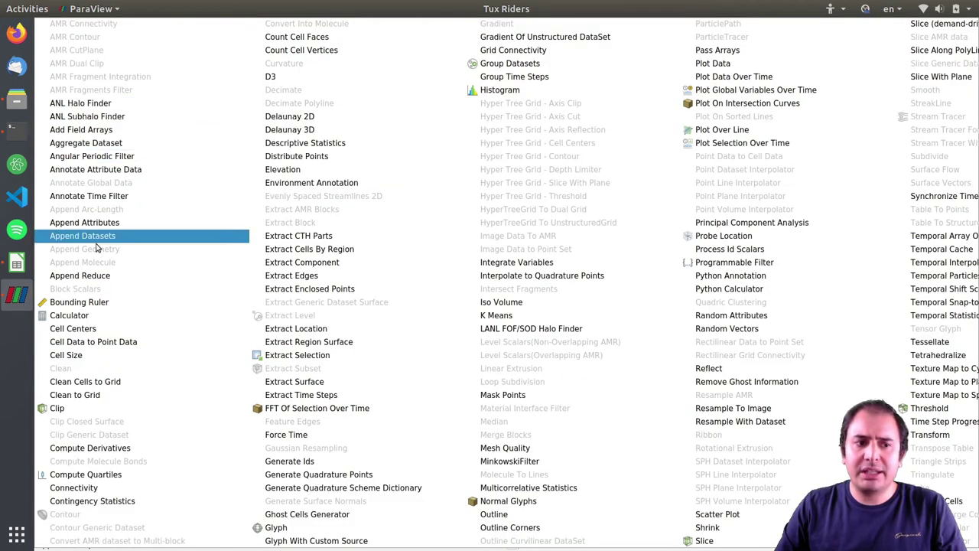
{"action": "left_click", "coordinate": [77, 342]}
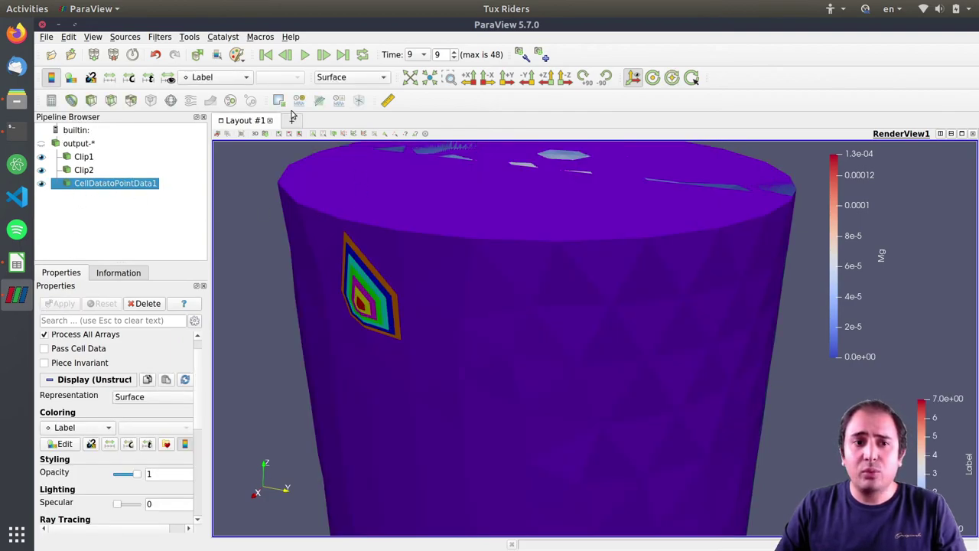
{"action": "left_click", "coordinate": [42, 184]}
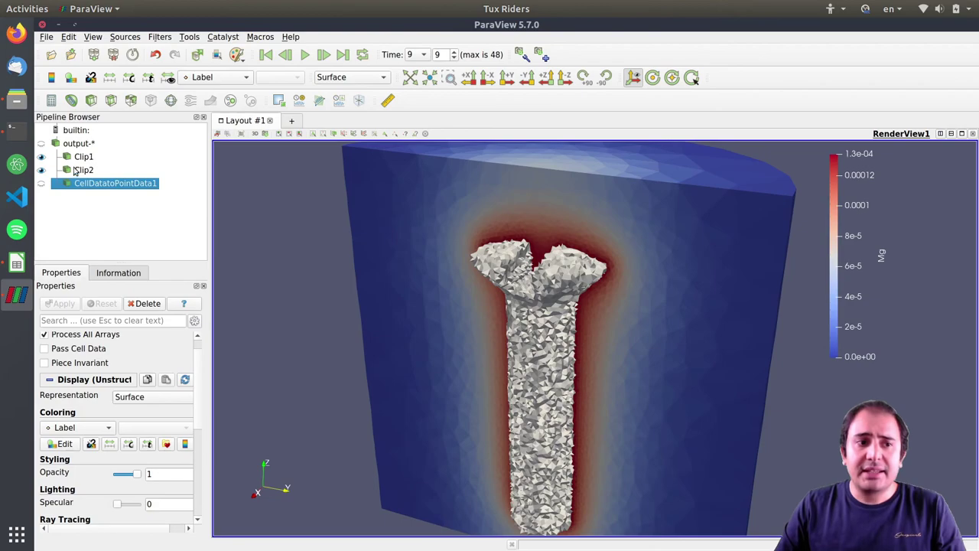
- Open Clip1's Change Input dialog, cancel it, and show output-* again
{"action": "right_click", "coordinate": [80, 158]}
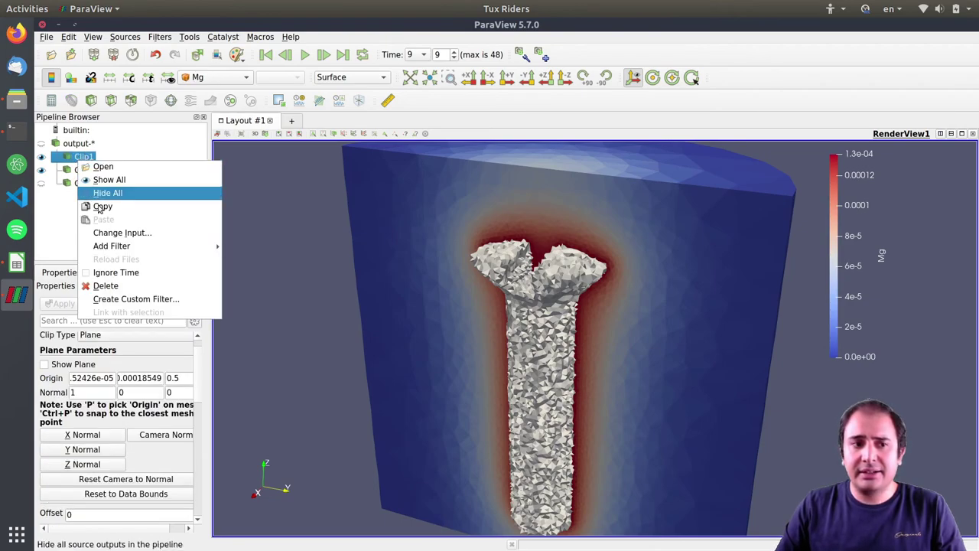
{"action": "left_click", "coordinate": [121, 233]}
{"action": "left_click", "coordinate": [444, 261]}
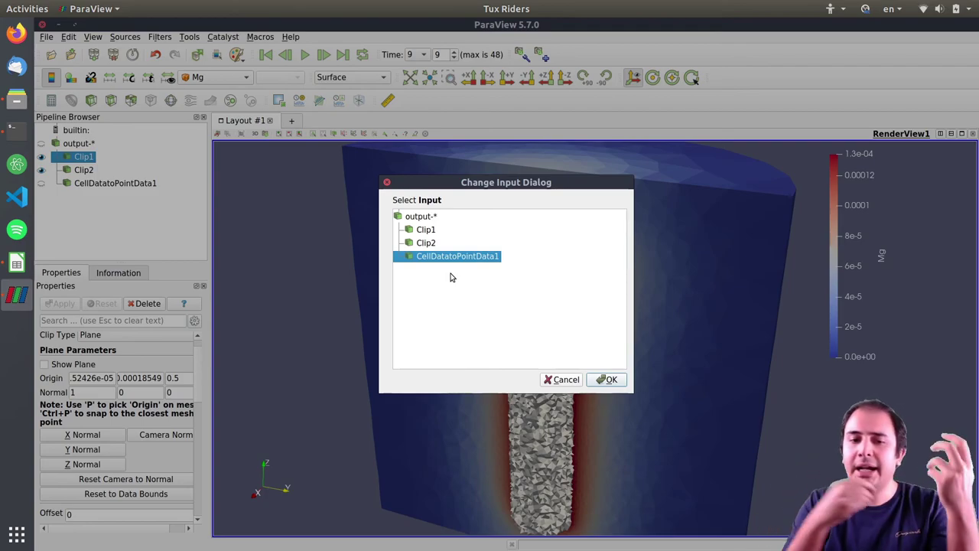
{"action": "left_click", "coordinate": [565, 380]}
{"action": "left_click", "coordinate": [41, 144]}
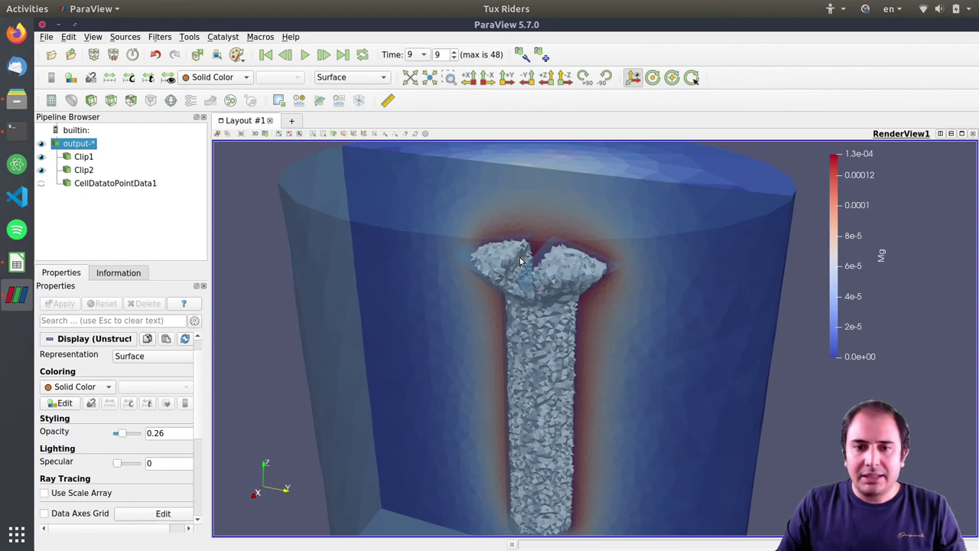
- Rewind and briefly play the animation, hide Clip1, then replay from a side view
{"action": "left_click", "coordinate": [269, 57]}
{"action": "left_click", "coordinate": [304, 55]}
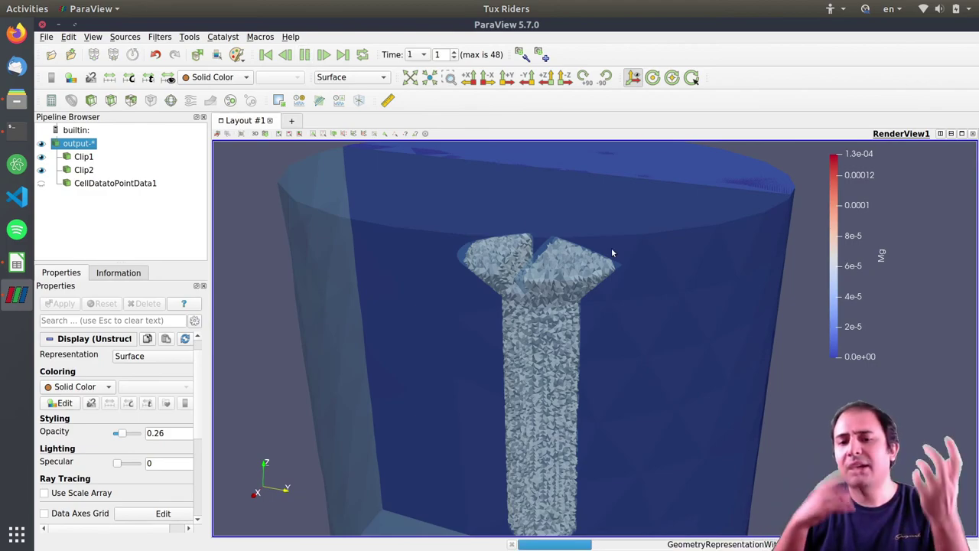
{"action": "left_click", "coordinate": [305, 55]}
{"action": "left_click", "coordinate": [41, 157]}
{"action": "left_click_drag", "start_coordinate": [526, 280], "coordinate": [566, 319]}
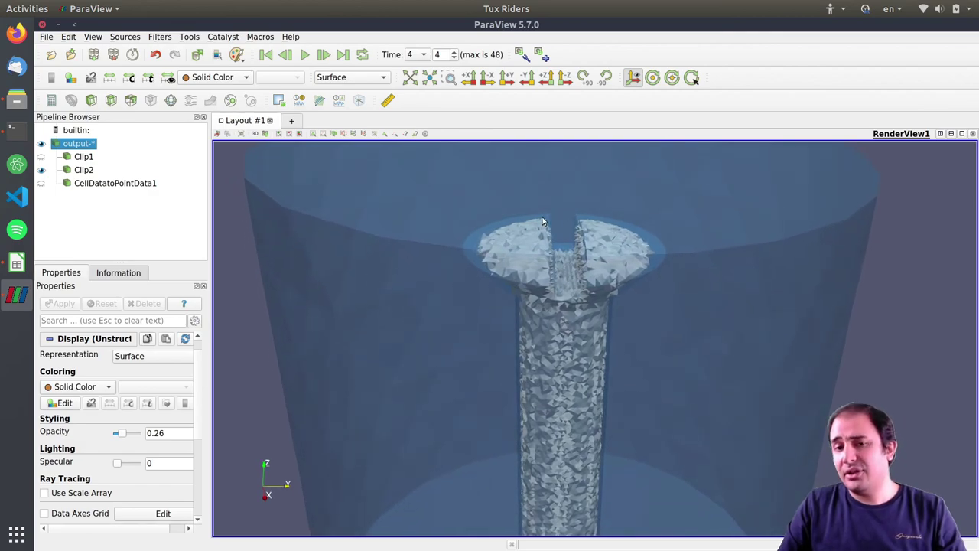
{"action": "left_click", "coordinate": [305, 55]}
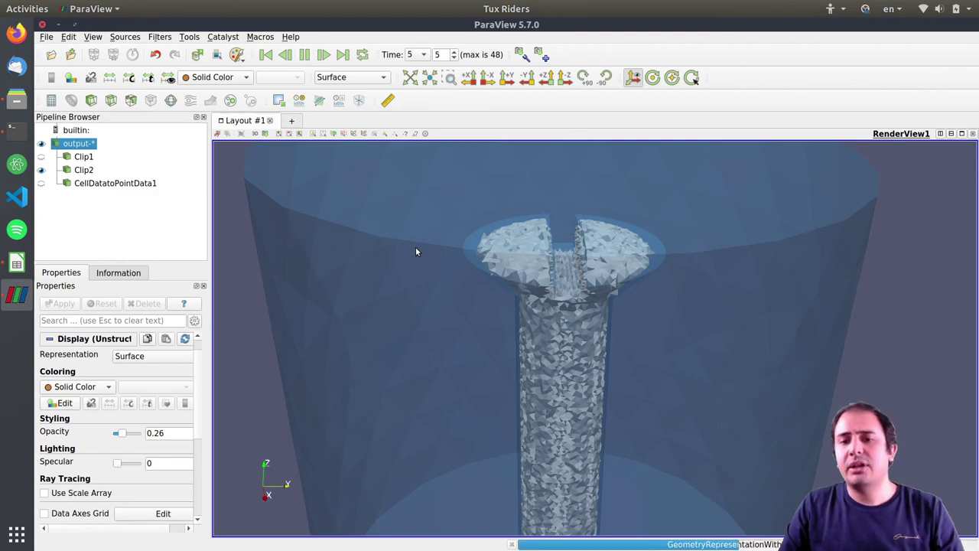